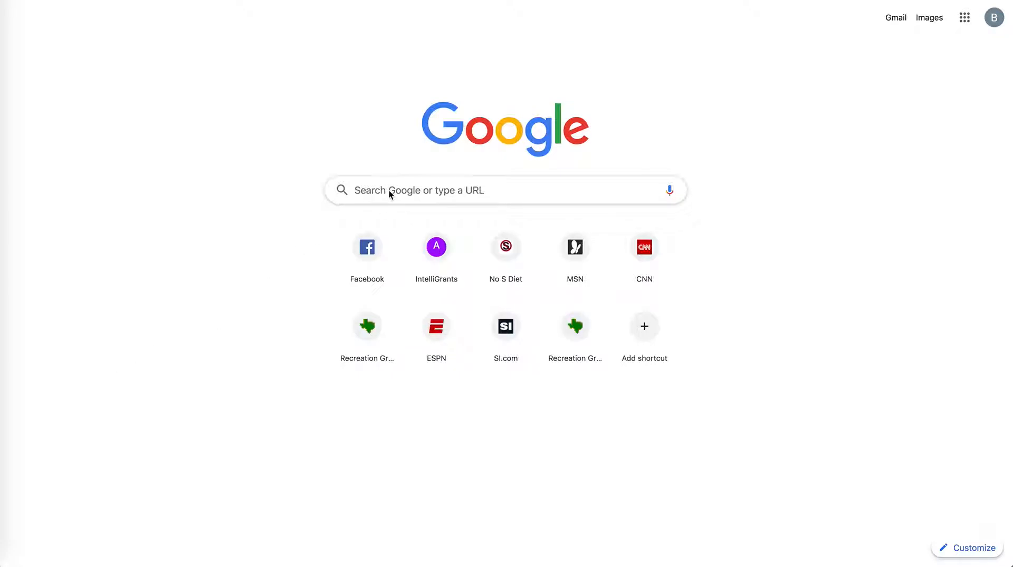
Step: Search Google for 'tpwd rec grants'
{"action": "left_click", "coordinate": [373, 192]}
{"action": "type", "text": "tpwd"}
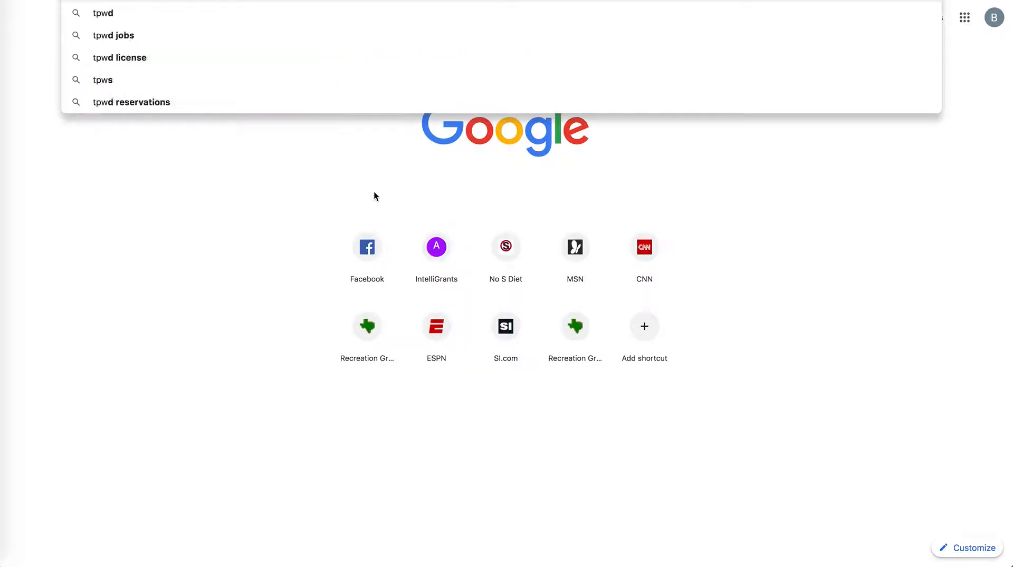
{"action": "type", "text": " rec grants"}
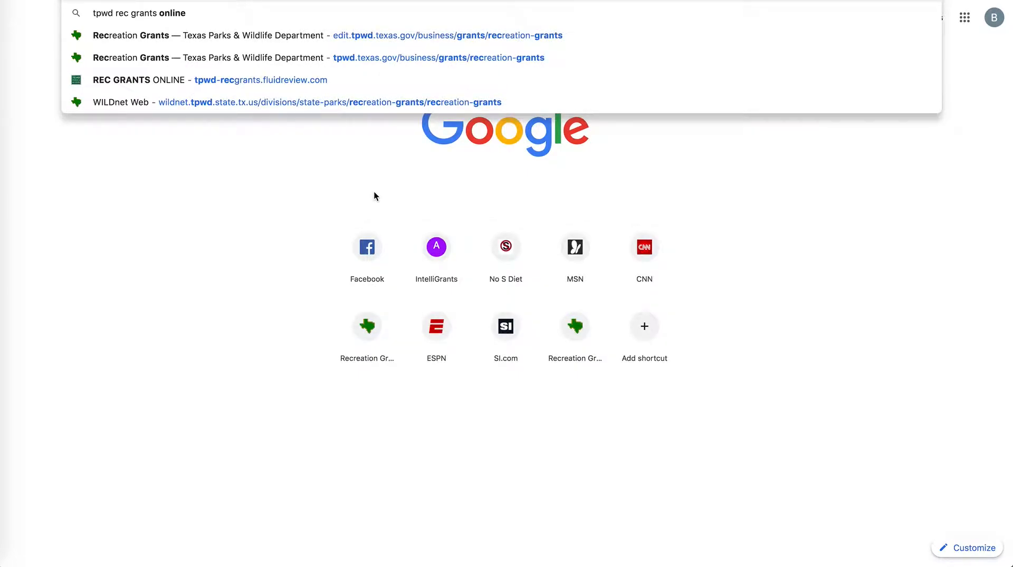
{"action": "key", "text": "Return"}
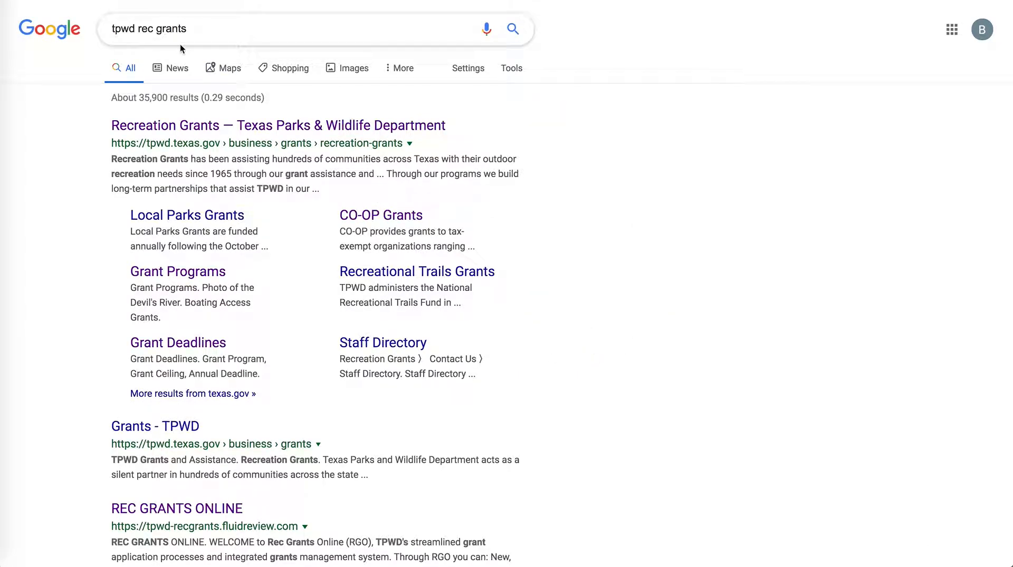
Step: Open the TPWD Recreation Grants page and bring up the document on accessing RGO
{"action": "left_click", "coordinate": [213, 129]}
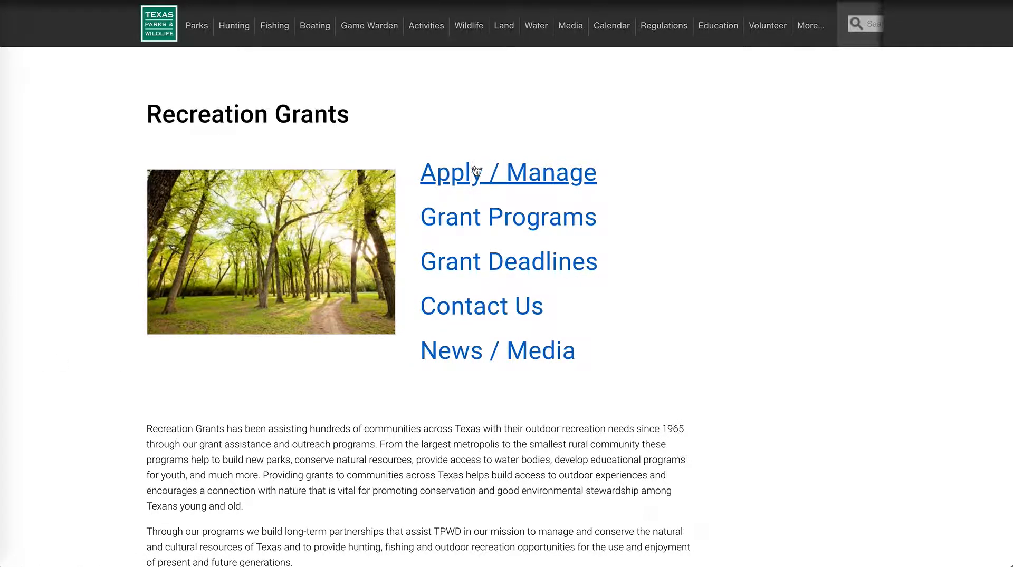
{"action": "left_click", "coordinate": [6, 263]}
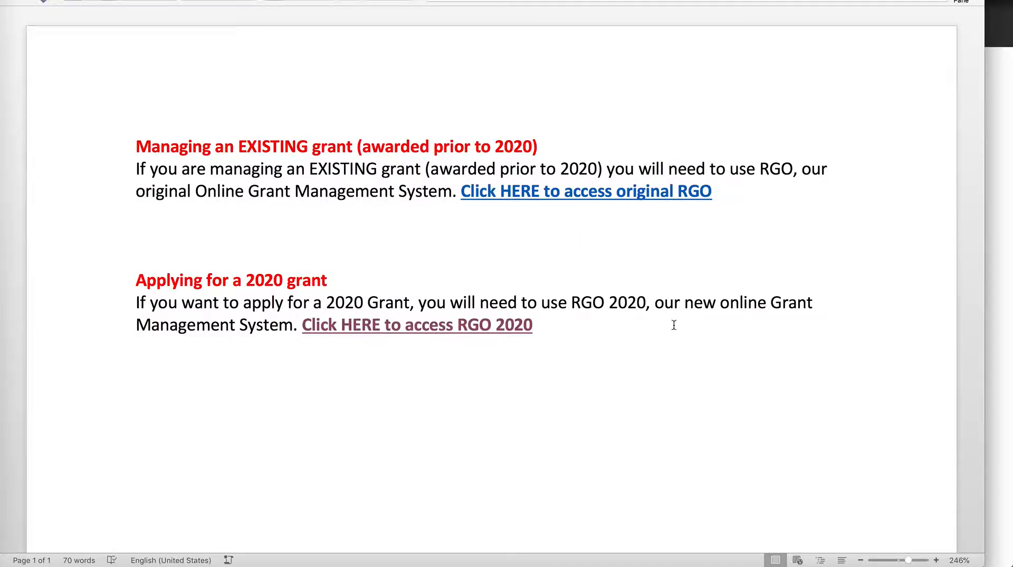
Step: Open RGO 2020 from the document and clear the prefilled login username and password
{"action": "left_click", "coordinate": [415, 328]}
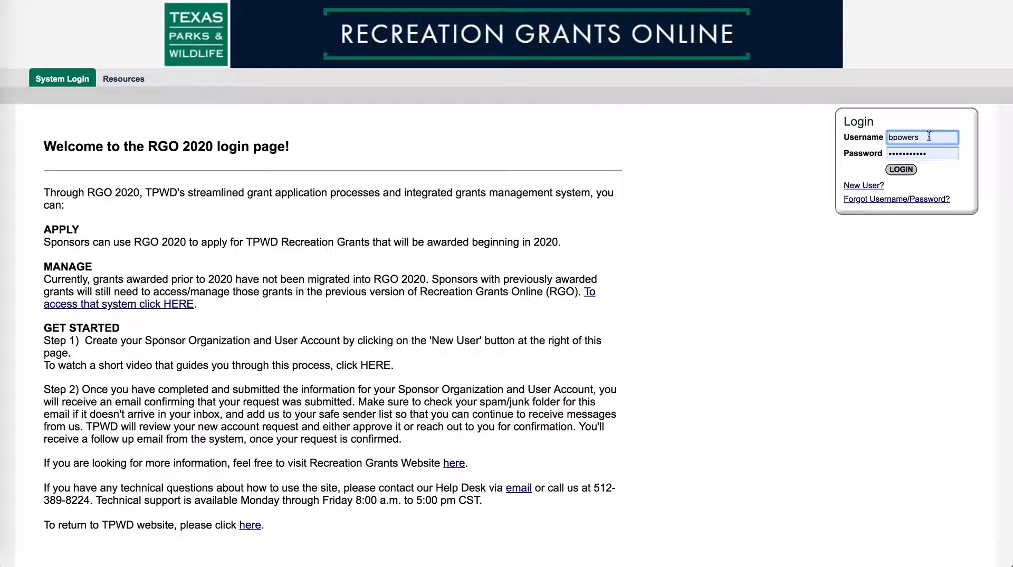
{"action": "left_click", "coordinate": [868, 138]}
{"action": "key", "text": "BackSpace"}
{"action": "left_click", "coordinate": [766, 179]}
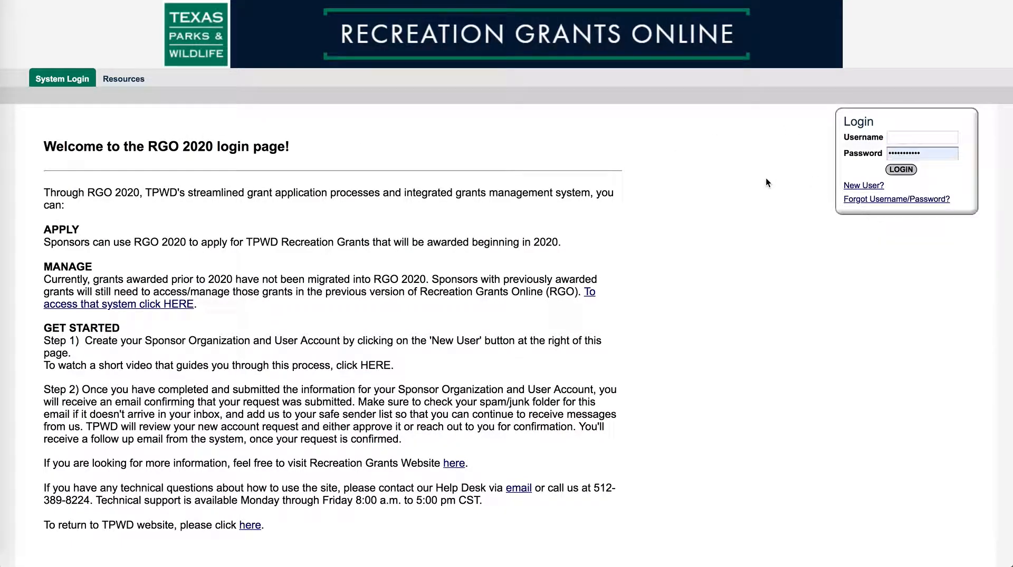
{"action": "left_click_drag", "start_coordinate": [929, 154], "coordinate": [878, 154]}
{"action": "key", "text": "BackSpace"}
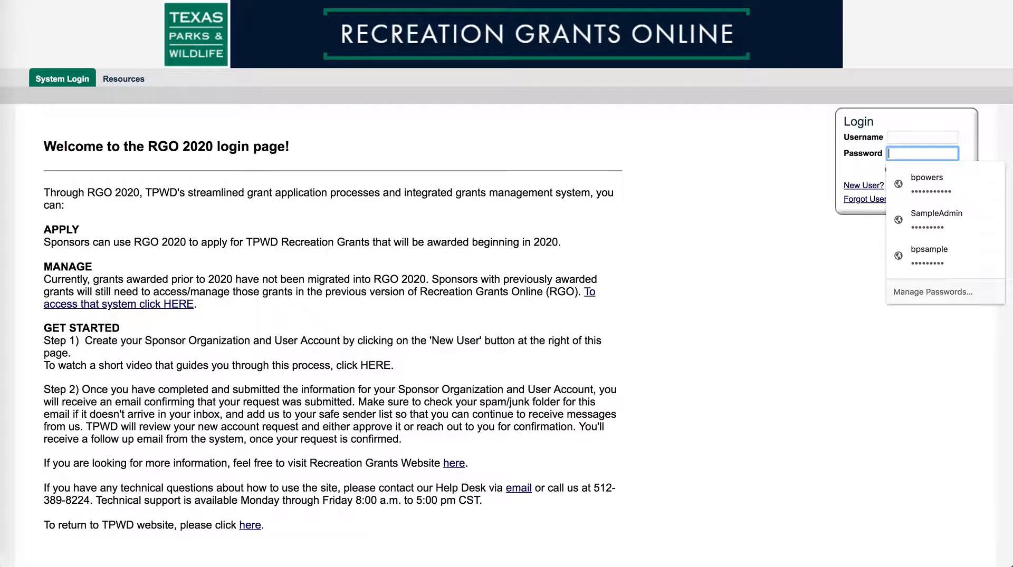
{"action": "left_click", "coordinate": [758, 173]}
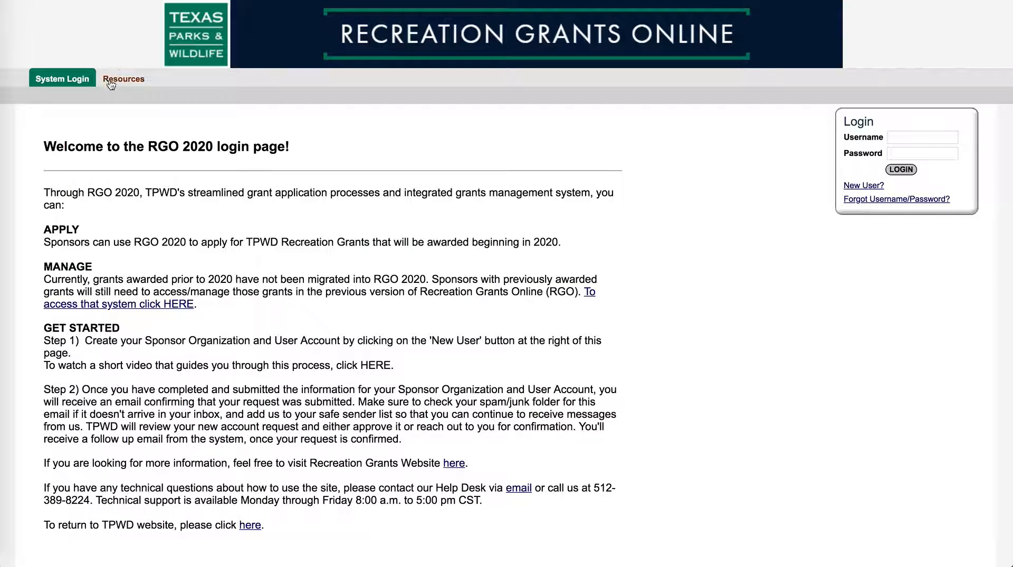
{"action": "left_click", "coordinate": [124, 79]}
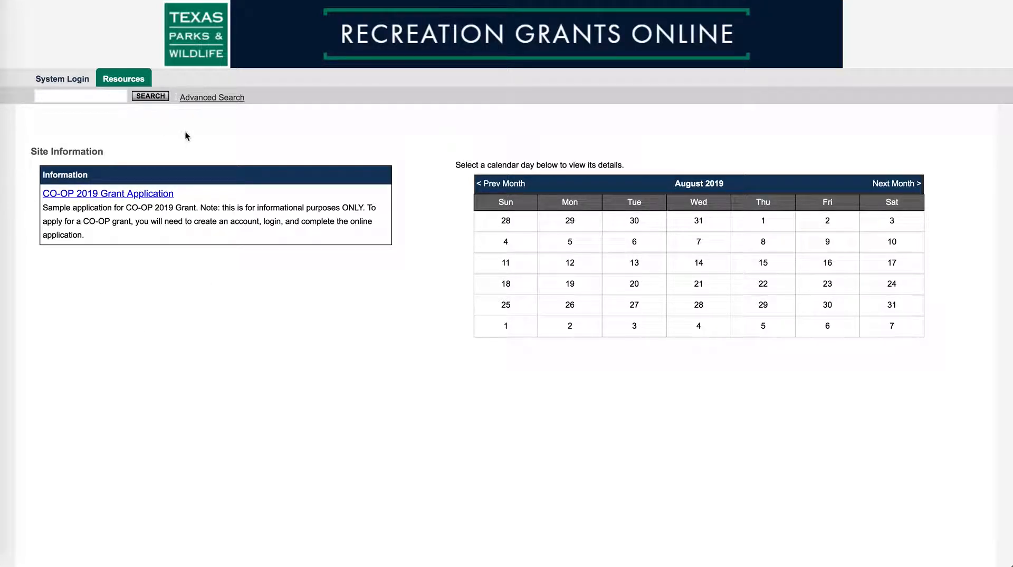
{"action": "left_click", "coordinate": [63, 81]}
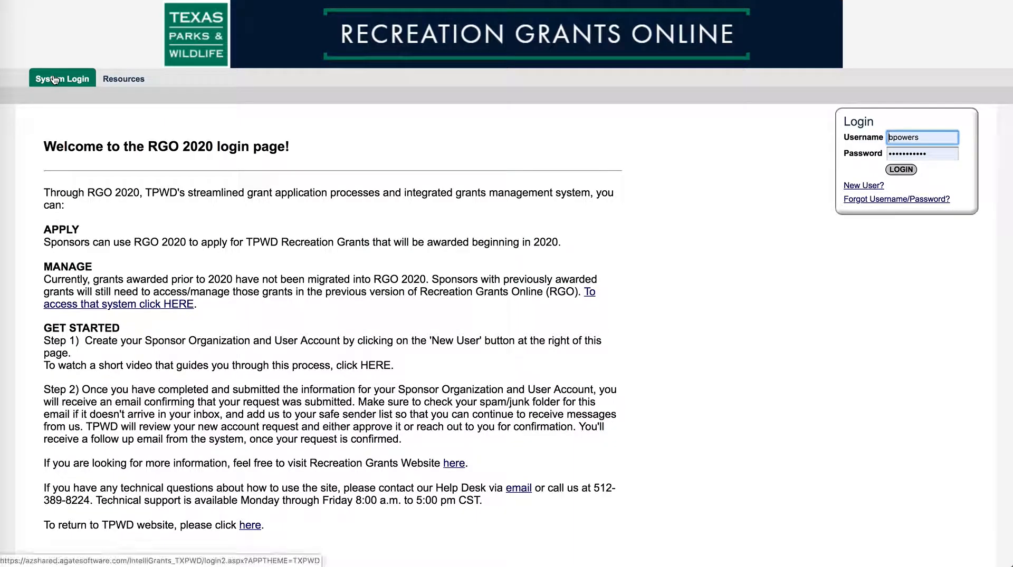
Step: Open the New User registration form and clear its autofilled username and password
{"action": "left_click", "coordinate": [858, 191]}
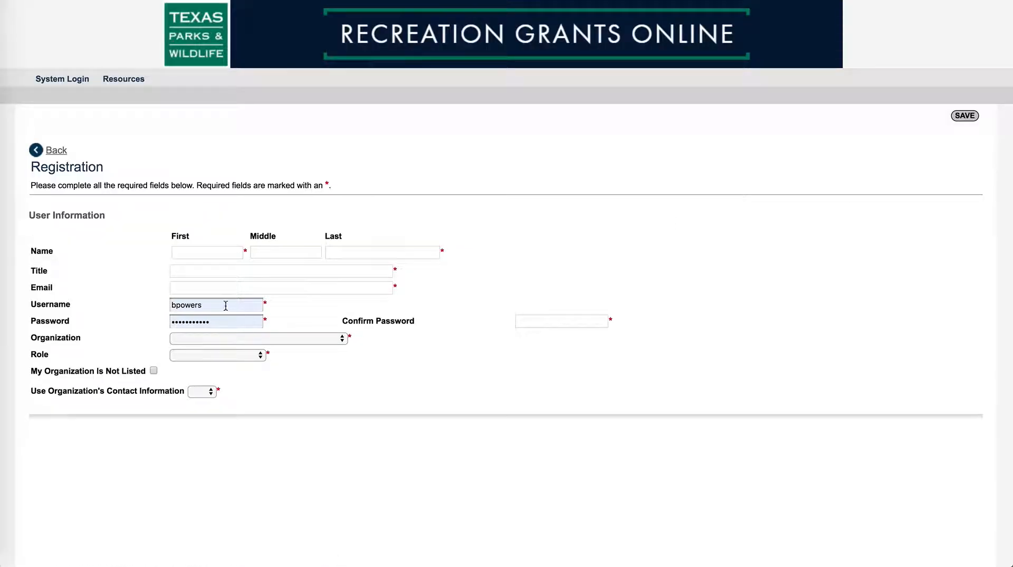
{"action": "left_click", "coordinate": [200, 306]}
{"action": "left_click_drag", "start_coordinate": [202, 306], "coordinate": [150, 307]}
{"action": "key", "text": "BackSpace"}
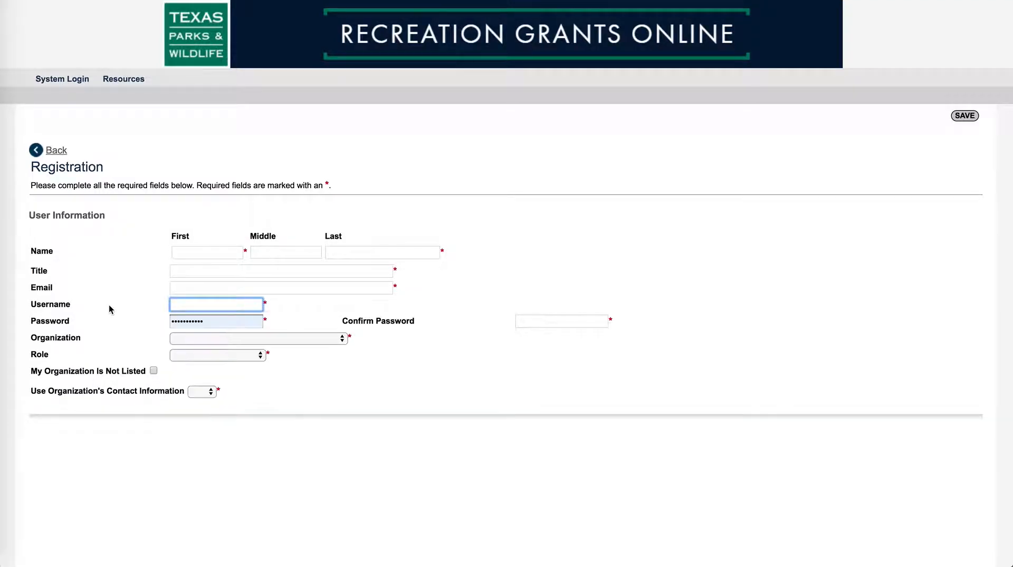
{"action": "left_click_drag", "start_coordinate": [210, 320], "coordinate": [154, 328]}
{"action": "key", "text": "BackSpace"}
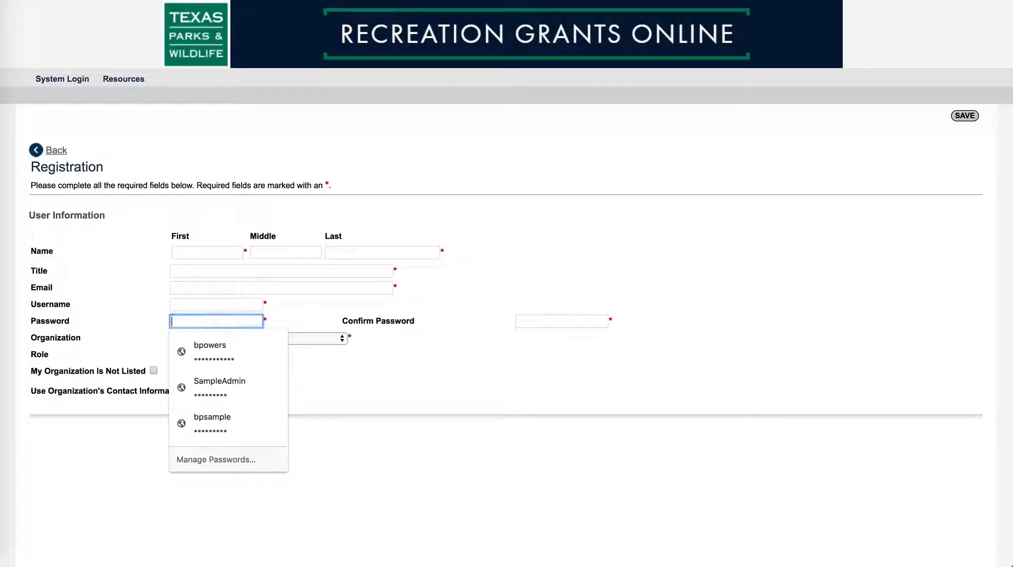
Step: Enter the consultant's first and last name and the title Grant Consultant
{"action": "left_click", "coordinate": [202, 252]}
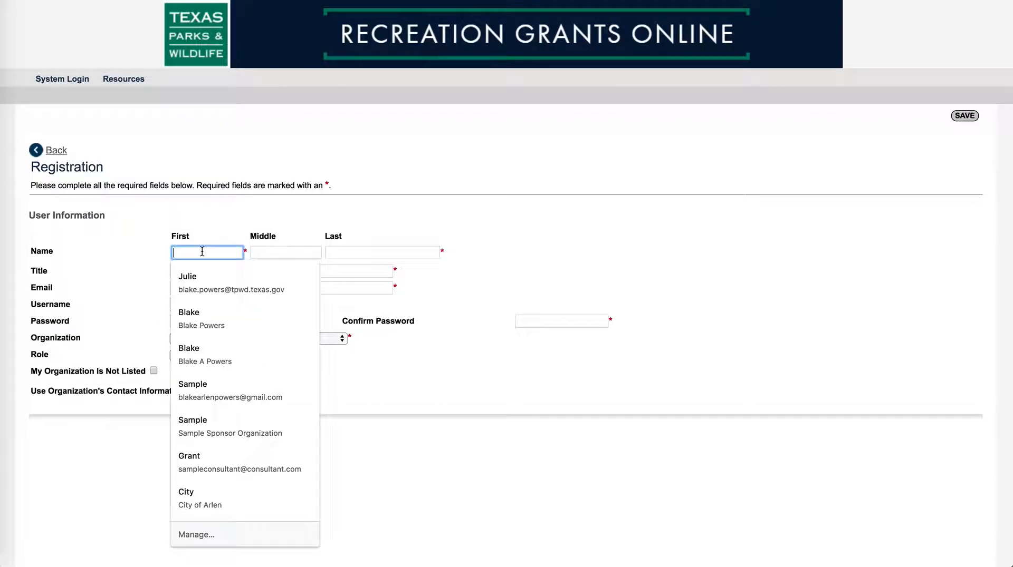
{"action": "type", "text": "Grant"}
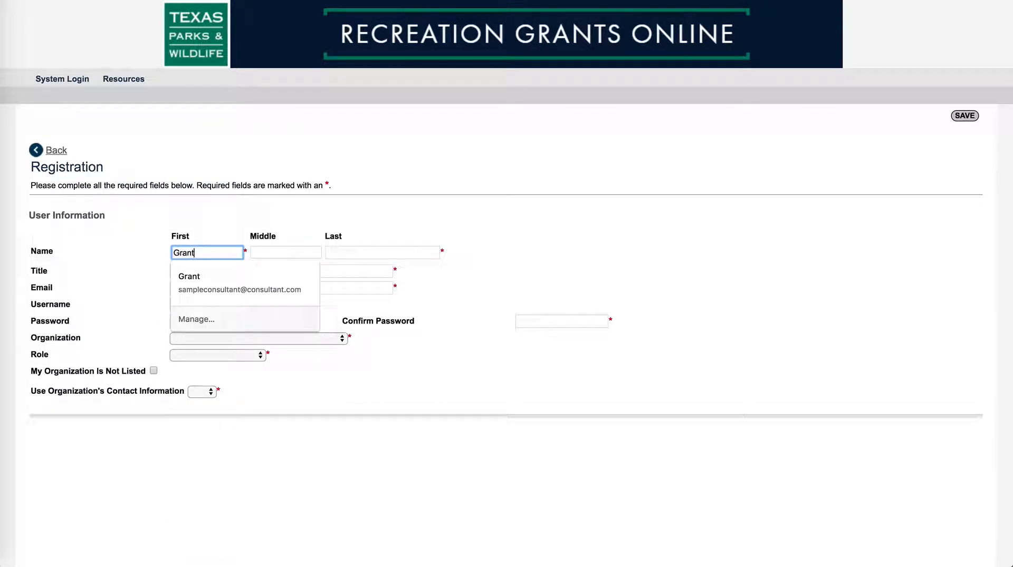
{"action": "left_click", "coordinate": [376, 250]}
{"action": "type", "text": "Consultant"}
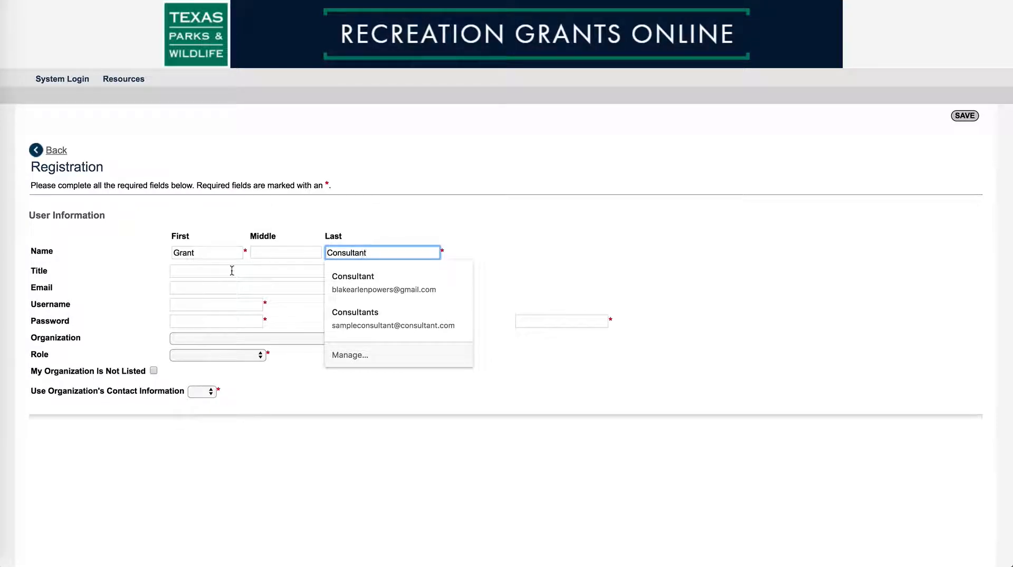
{"action": "left_click", "coordinate": [131, 271]}
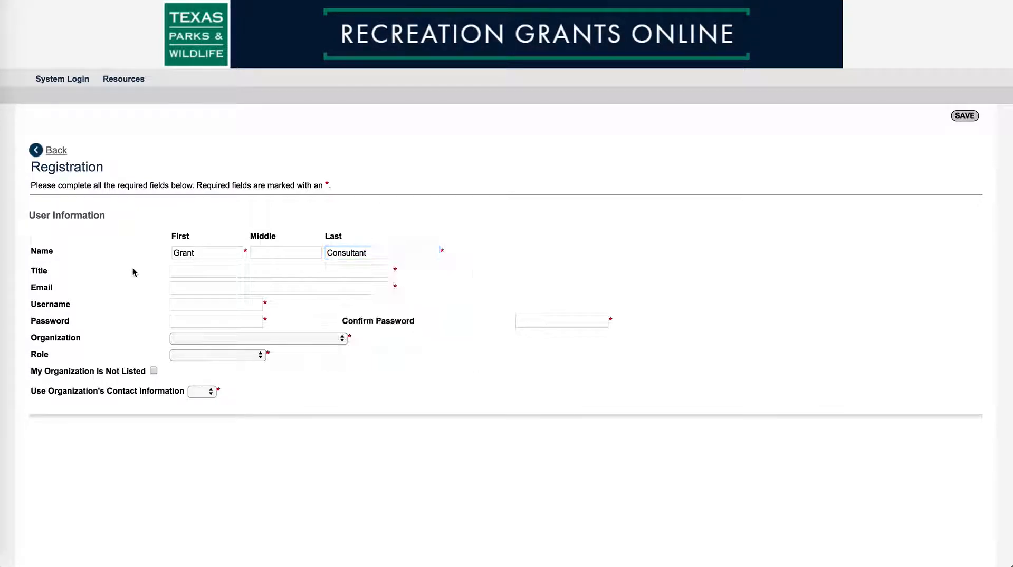
{"action": "left_click", "coordinate": [176, 273]}
{"action": "type", "text": "Grant"}
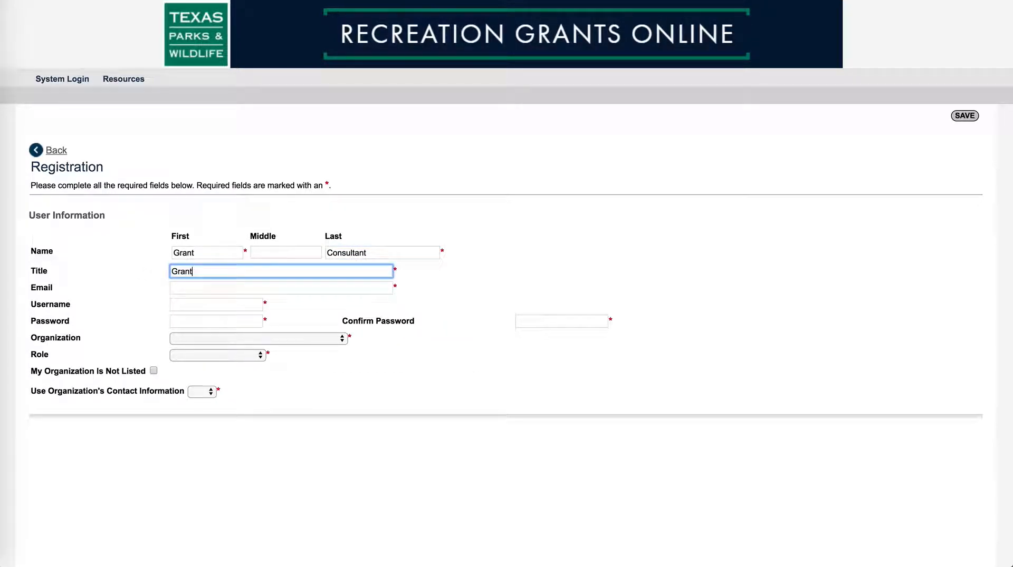
{"action": "type", "text": " Consultant"}
Step: Enter the consultant's e-mail address and choose a username
{"action": "left_click", "coordinate": [193, 290]}
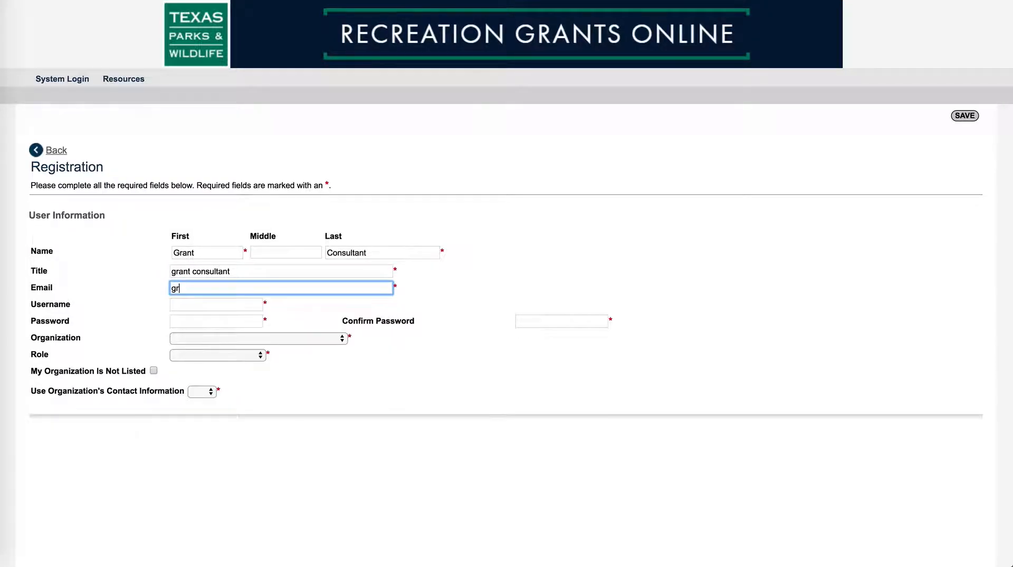
{"action": "left_click", "coordinate": [228, 305]}
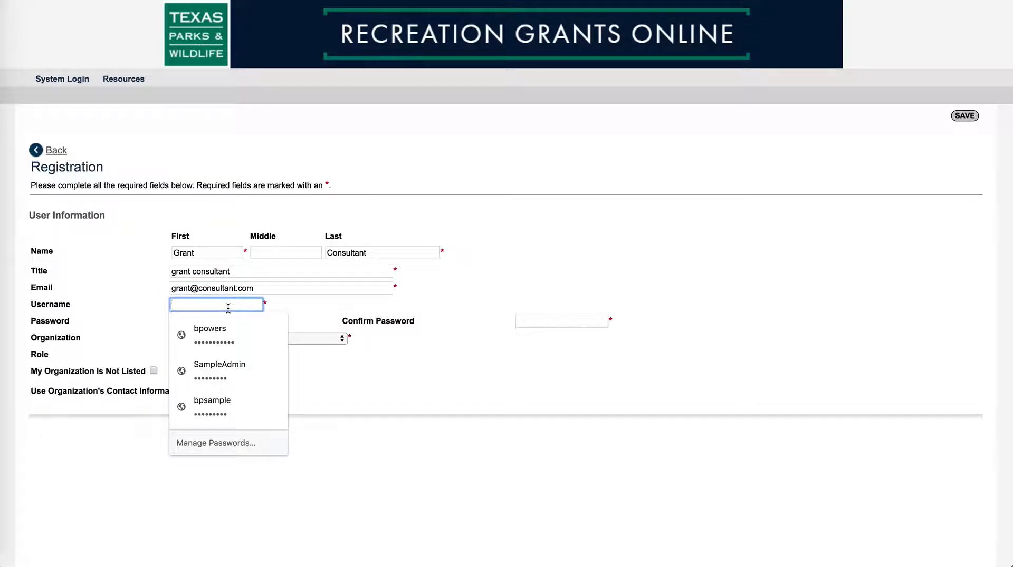
{"action": "type", "text": "grantcons"}
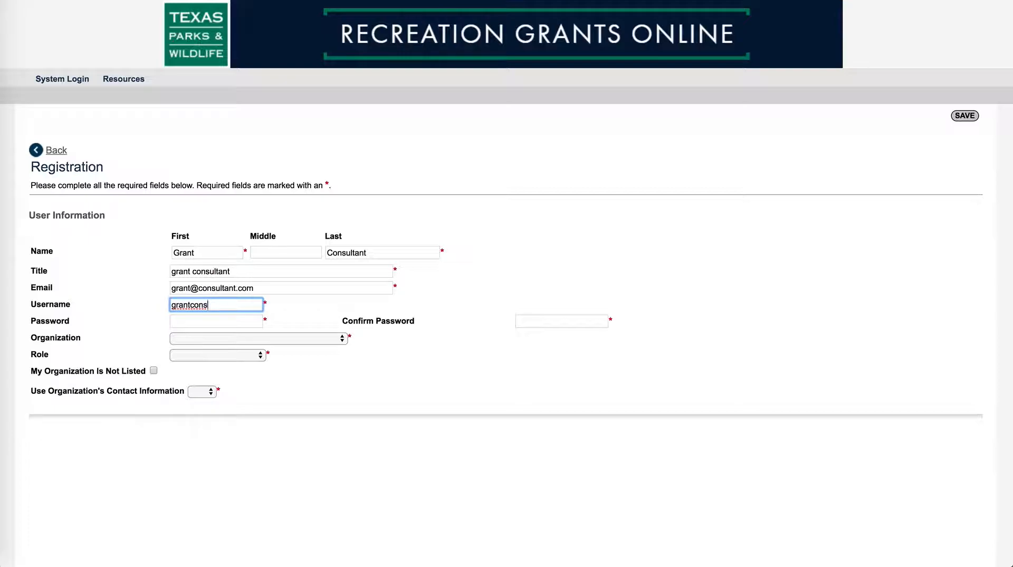
{"action": "type", "text": "ultant2020"}
Step: Enter and confirm the account password and choose Grant Consultants as the organization
{"action": "left_click", "coordinate": [192, 323]}
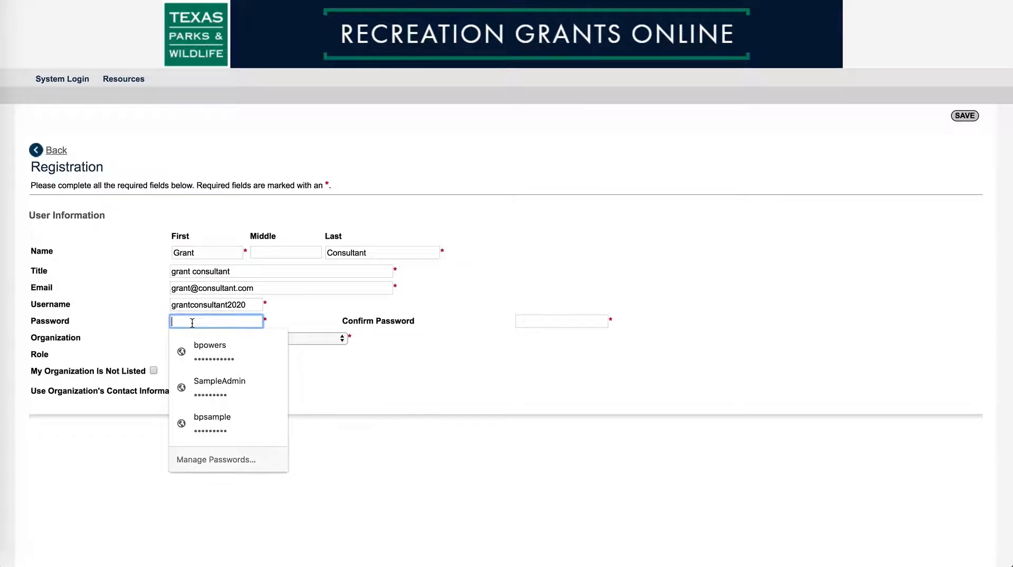
{"action": "type", "text": "••••"}
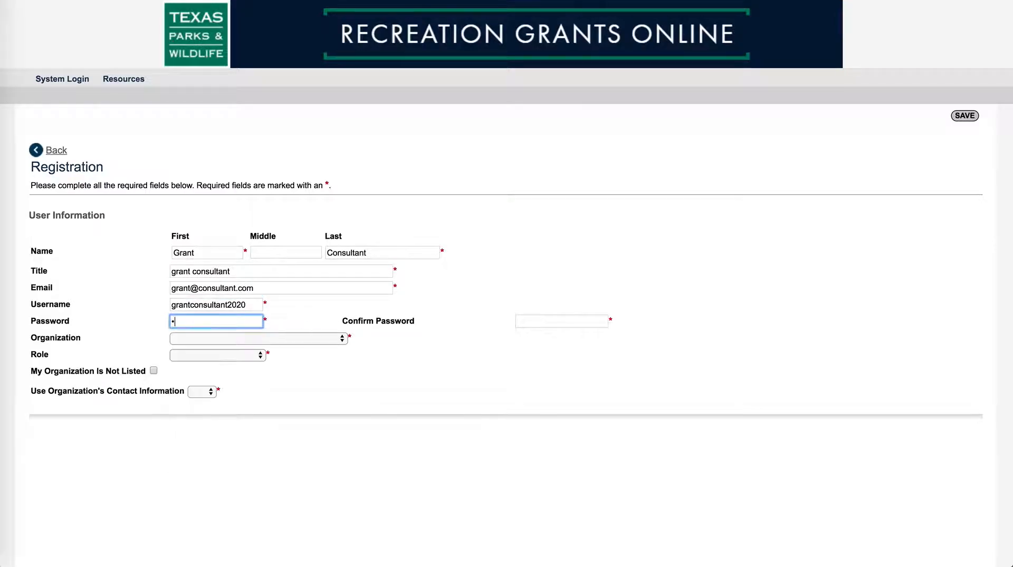
{"action": "type", "text": "•••••"}
{"action": "left_click", "coordinate": [552, 322]}
{"action": "type", "text": "•••••"}
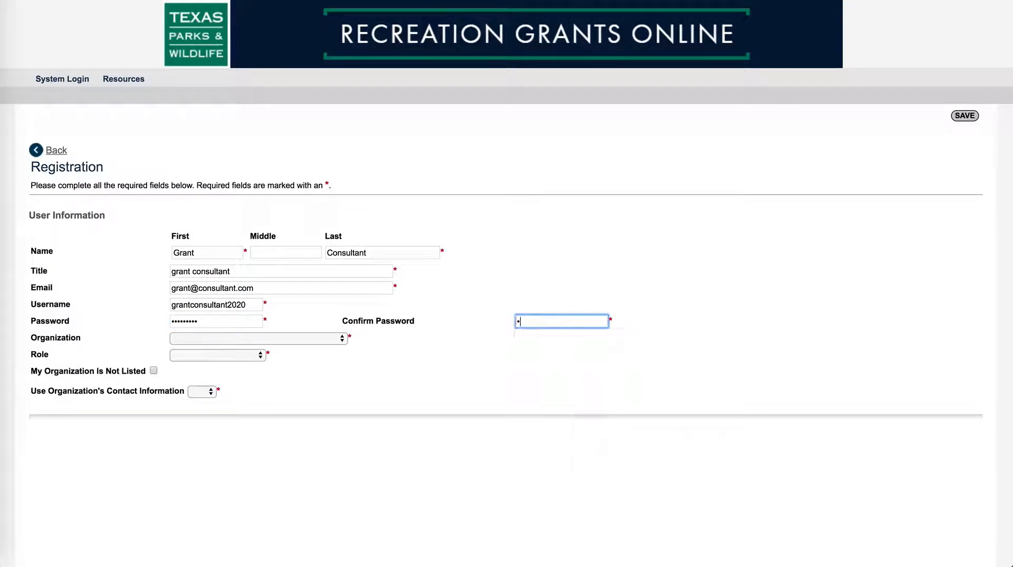
{"action": "type", "text": "•••"}
{"action": "left_click", "coordinate": [343, 339]}
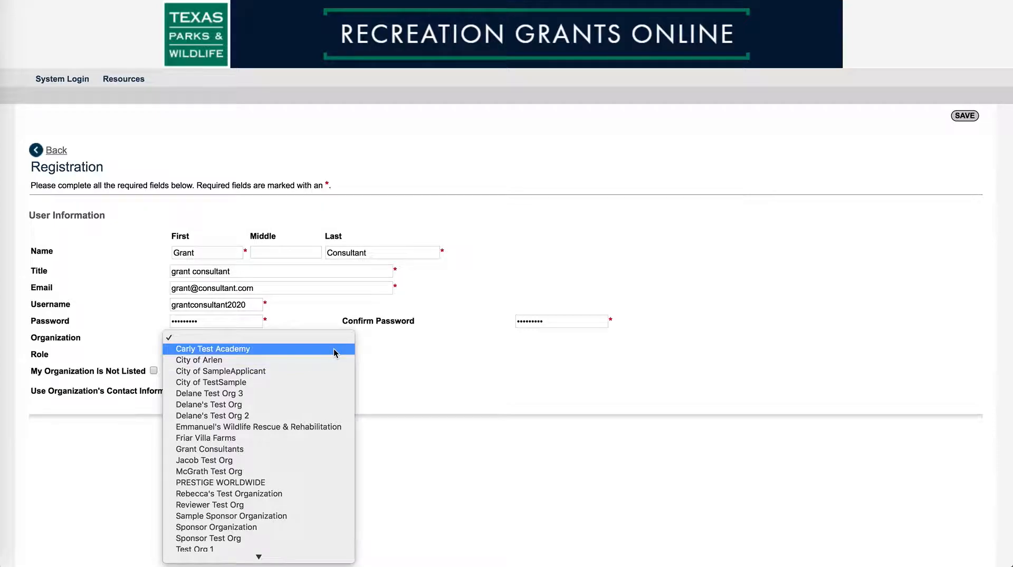
{"action": "left_click", "coordinate": [300, 449]}
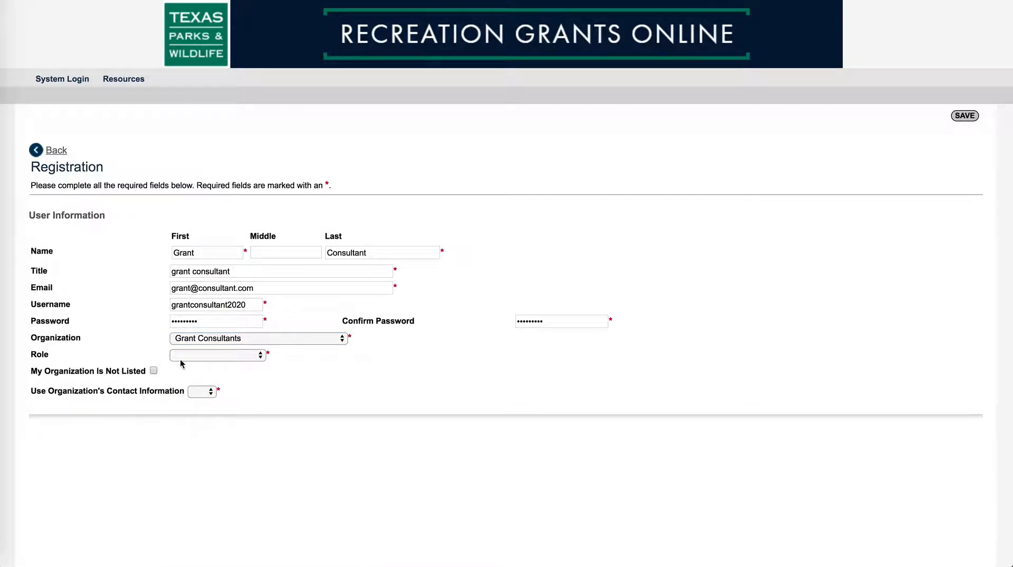
{"action": "left_click", "coordinate": [258, 357]}
Step: Set the role to Sponsor Staff and Use Organization's Contact Information to No
{"action": "left_click", "coordinate": [240, 378]}
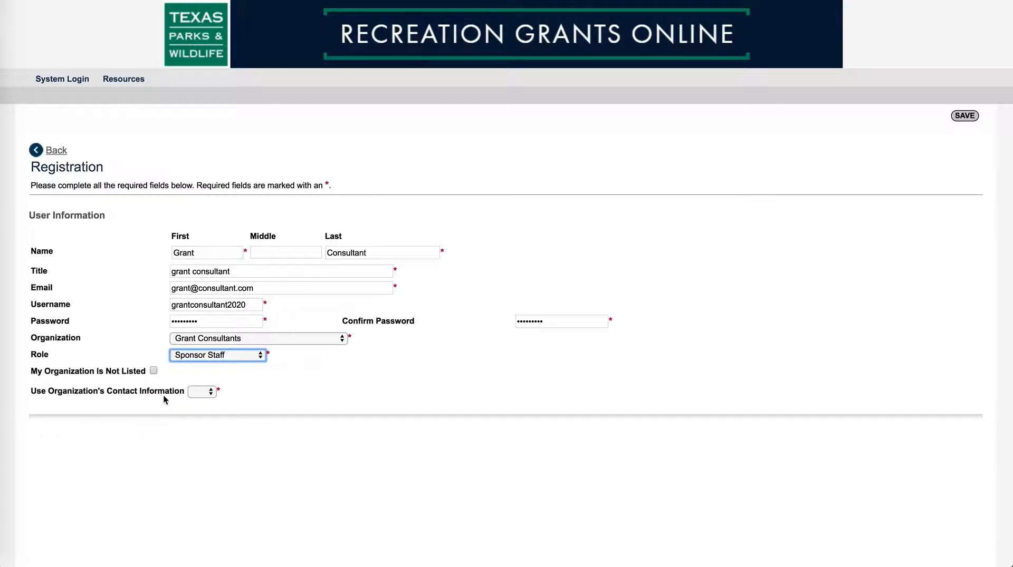
{"action": "left_click", "coordinate": [211, 393]}
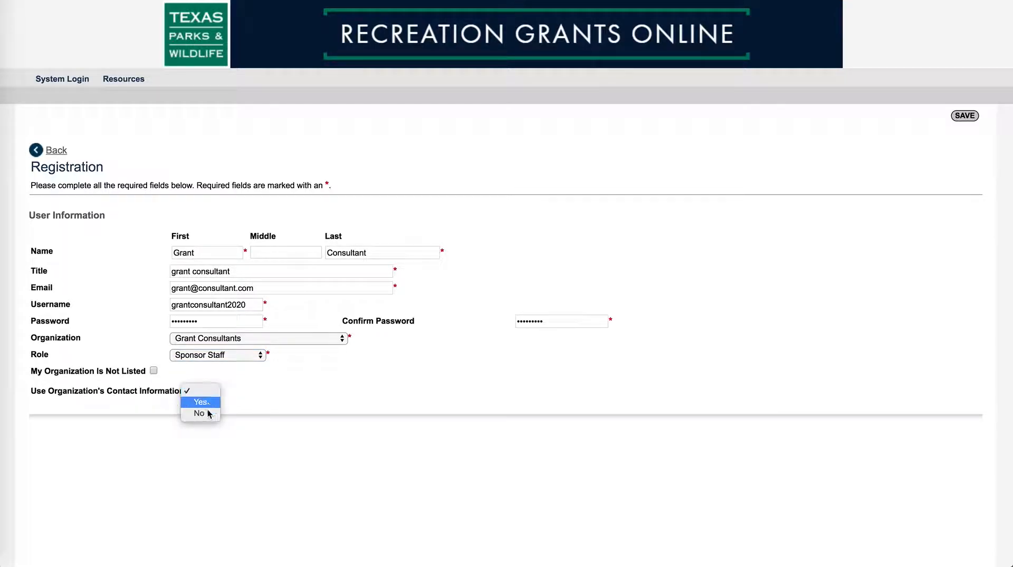
{"action": "left_click", "coordinate": [199, 413]}
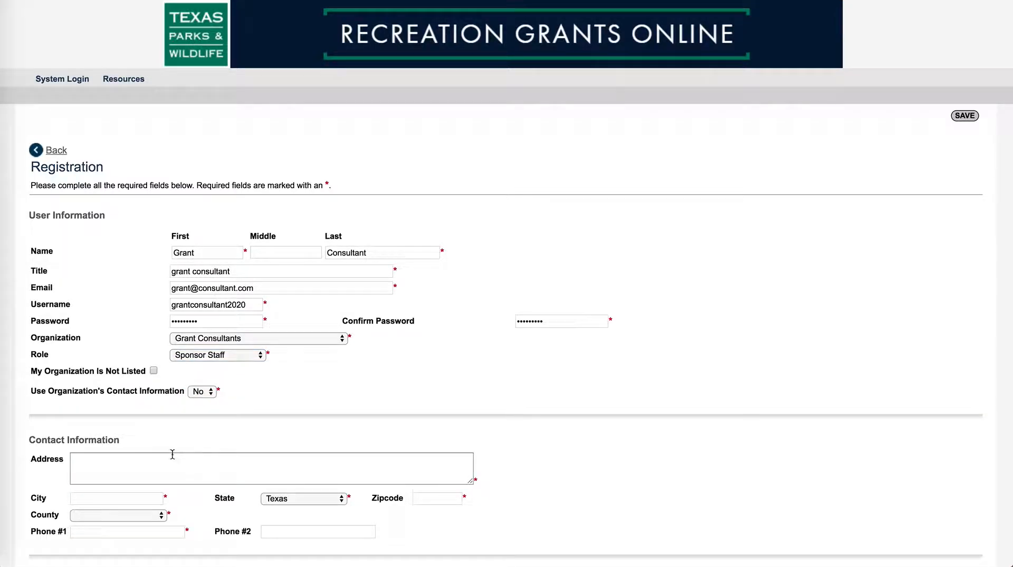
Step: Enter the street address, city Austin and zip code in Contact Information
{"action": "left_click", "coordinate": [85, 463]}
{"action": "type", "text": "1234 "}
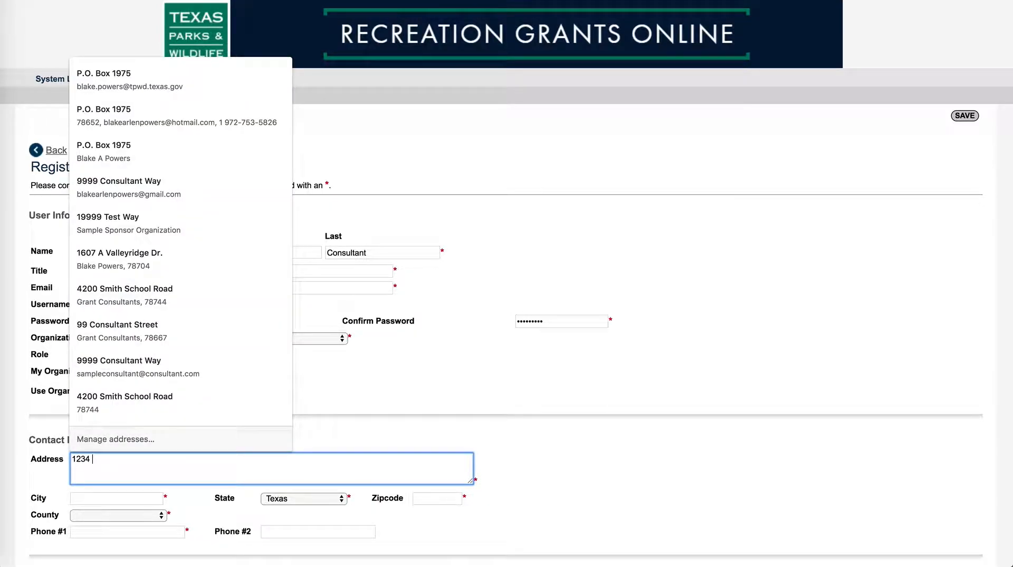
{"action": "type", "text": "consultant drive"}
{"action": "left_click", "coordinate": [100, 498]}
{"action": "type", "text": "Austin"}
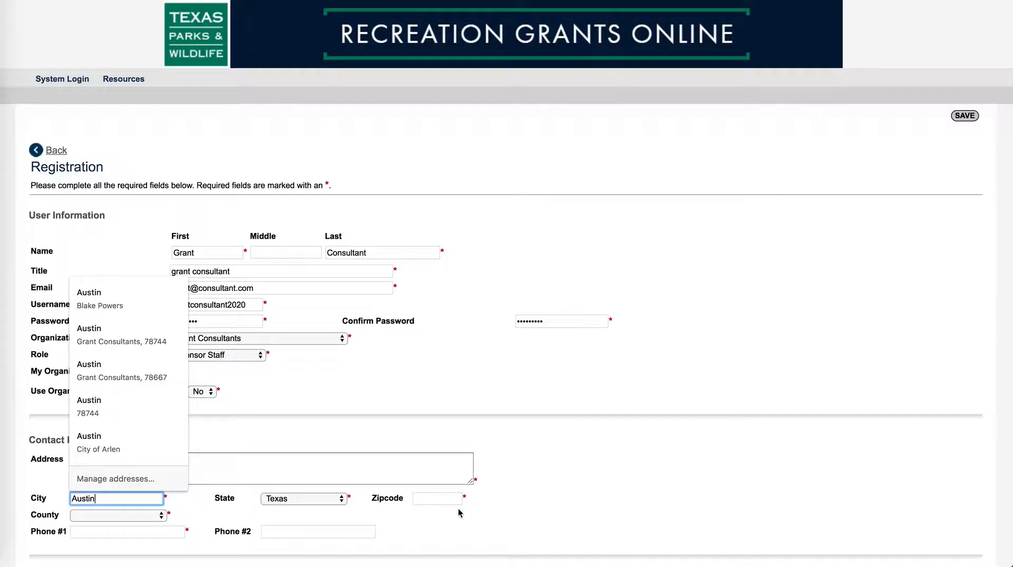
{"action": "scroll", "coordinate": [469, 515], "scroll_direction": "down", "scroll_amount": 4}
{"action": "left_click", "coordinate": [443, 390]}
{"action": "type", "text": "78999"}
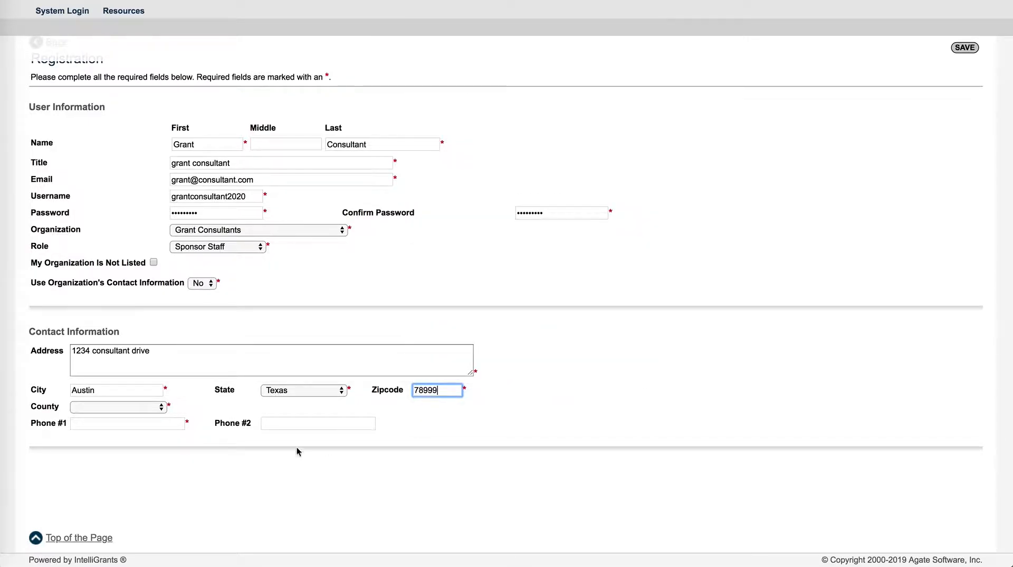
Step: Select Travis County and enter the first phone number
{"action": "left_click", "coordinate": [156, 408]}
{"action": "scroll", "coordinate": [137, 528], "scroll_direction": "down", "scroll_amount": 15}
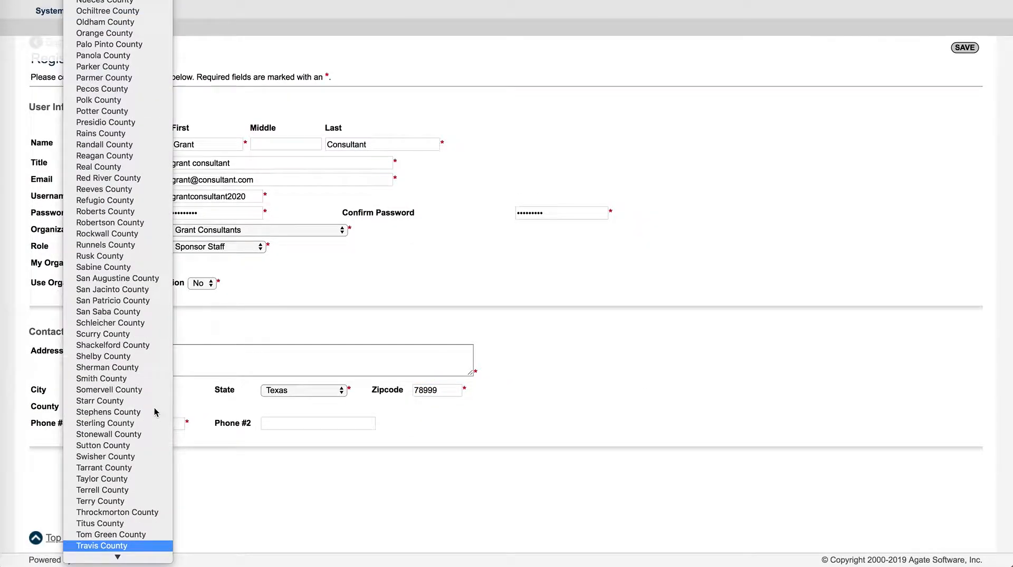
{"action": "left_click", "coordinate": [123, 547]}
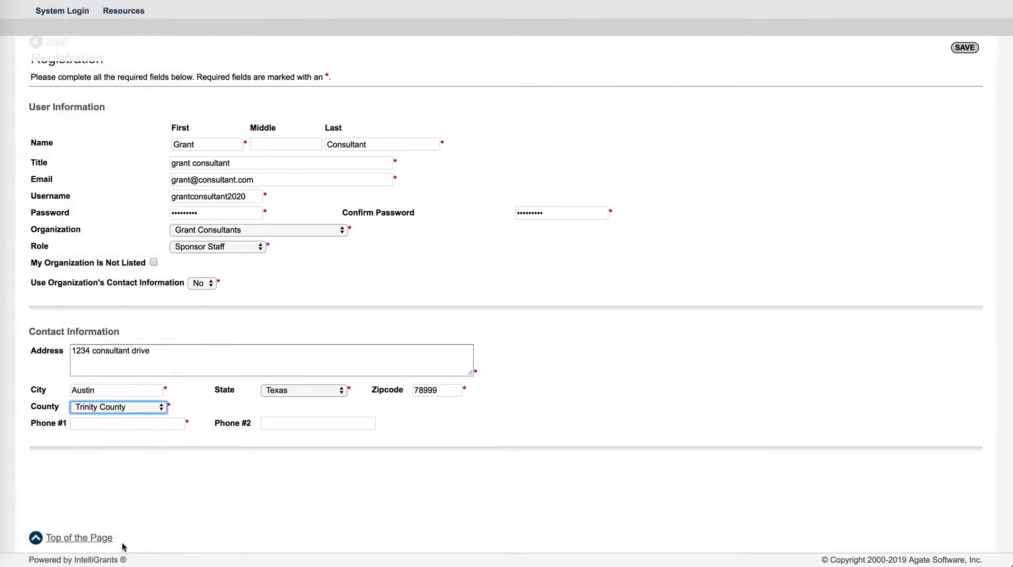
{"action": "left_click", "coordinate": [123, 411]}
{"action": "left_click", "coordinate": [120, 400]}
{"action": "left_click", "coordinate": [120, 424]}
{"action": "type", "text": "512-999-9"}
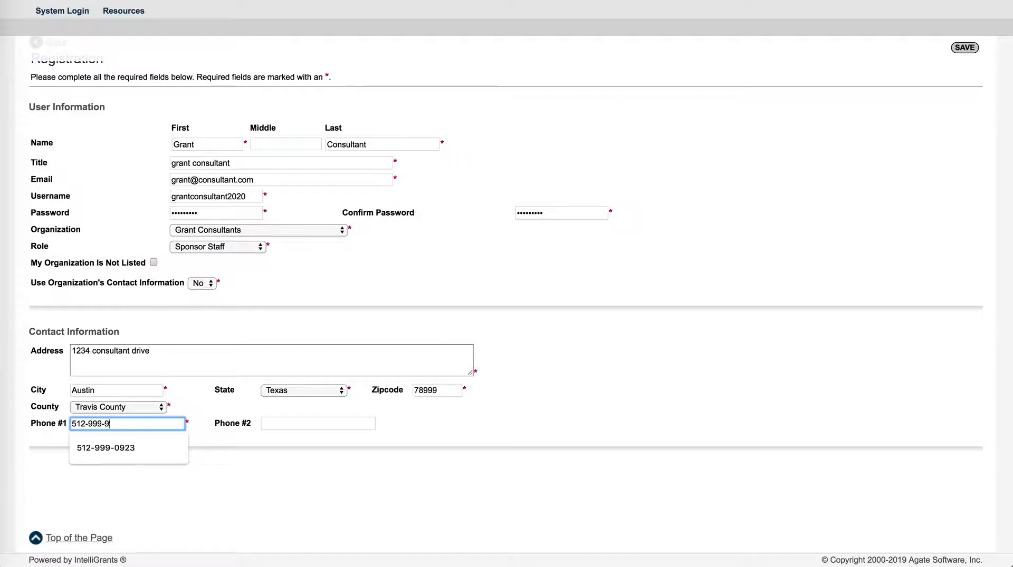
{"action": "type", "text": "999"}
Step: Save the registration to reach the Registration Complete confirmation
{"action": "left_click", "coordinate": [328, 496]}
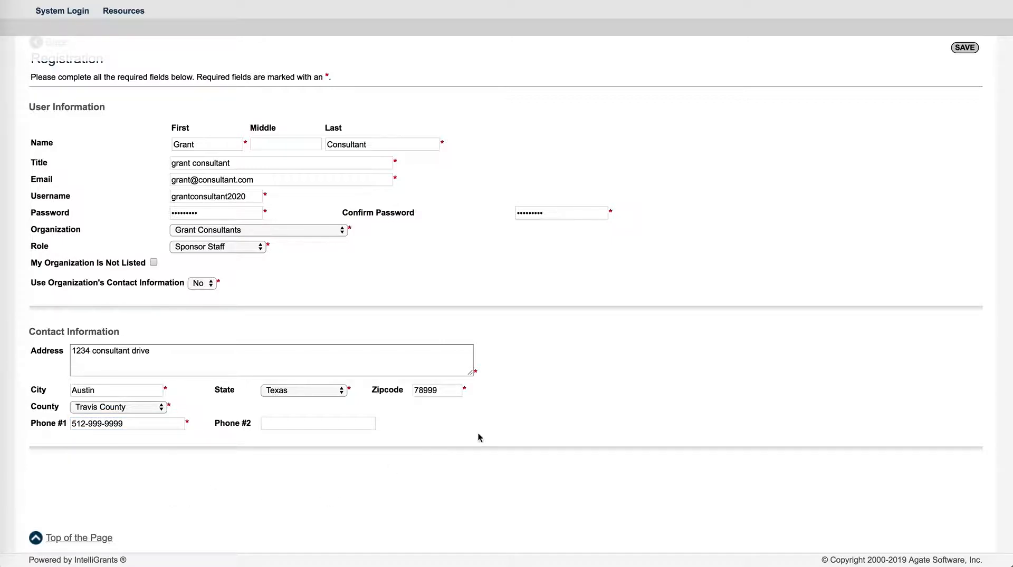
{"action": "scroll", "coordinate": [477, 436], "scroll_direction": "up", "scroll_amount": 2}
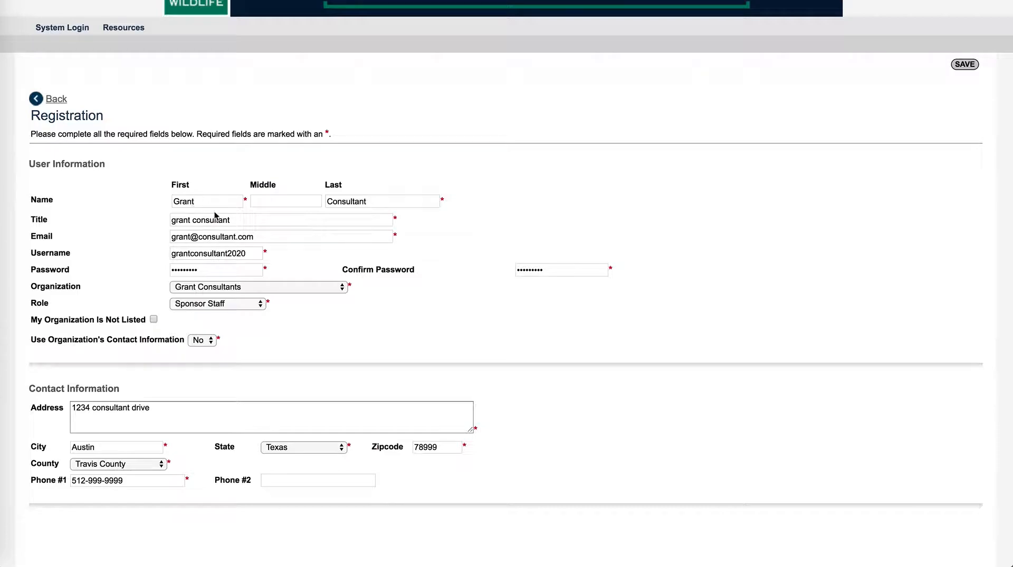
{"action": "scroll", "coordinate": [441, 404], "scroll_direction": "up", "scroll_amount": 2}
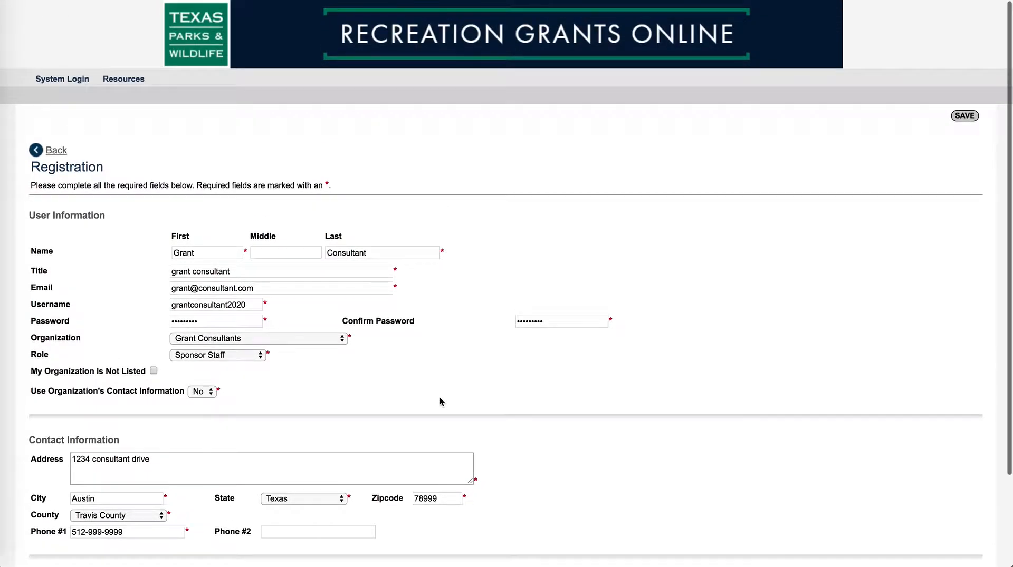
{"action": "left_click", "coordinate": [965, 117]}
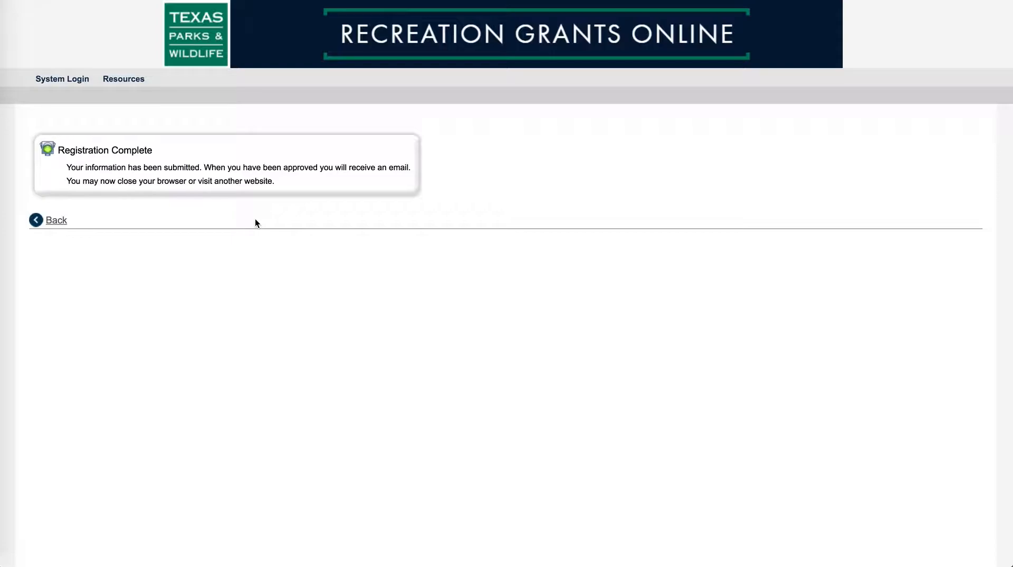
Step: Return to the System Login page and clear the prefilled username and password
{"action": "left_click", "coordinate": [49, 81]}
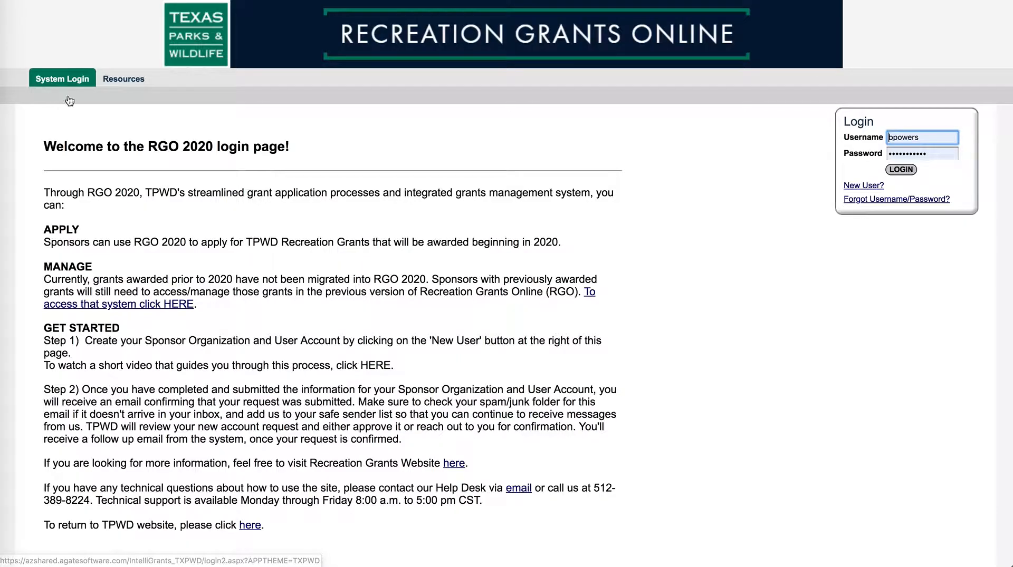
{"action": "left_click", "coordinate": [886, 137]}
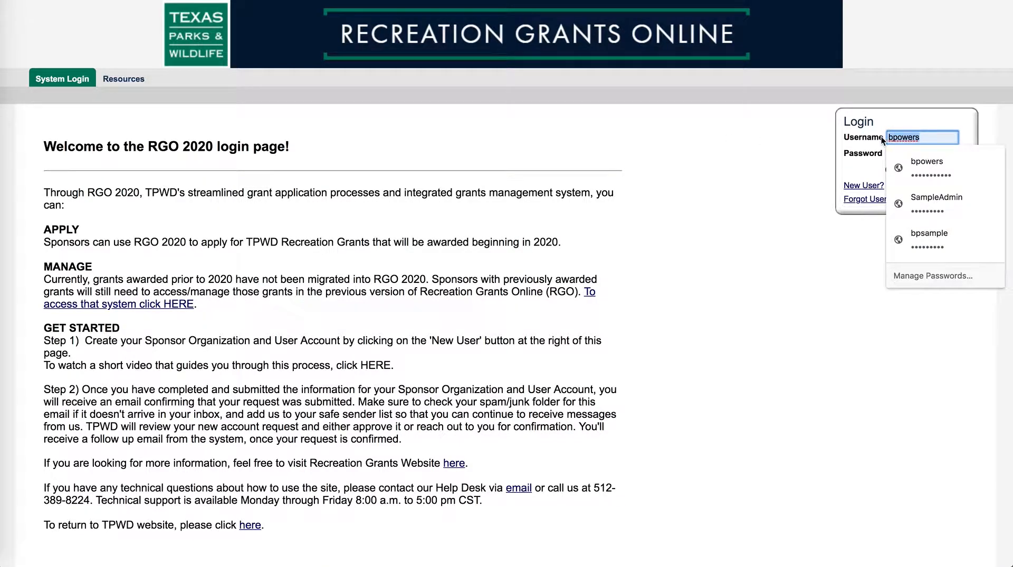
{"action": "key", "text": "BackSpace"}
{"action": "left_click", "coordinate": [735, 191]}
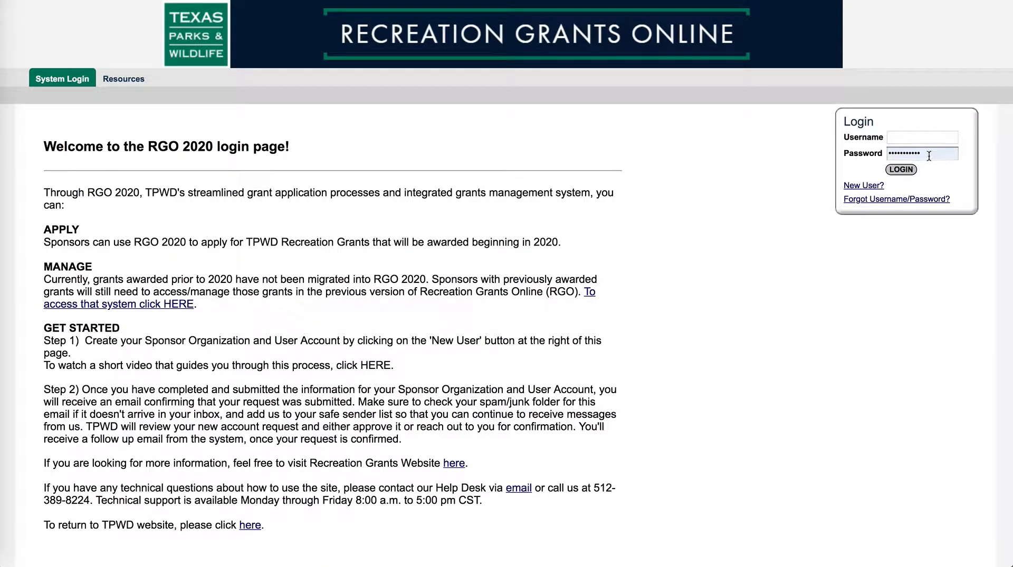
{"action": "left_click_drag", "start_coordinate": [928, 156], "coordinate": [869, 156]}
{"action": "key", "text": "BackSpace"}
{"action": "left_click", "coordinate": [707, 232]}
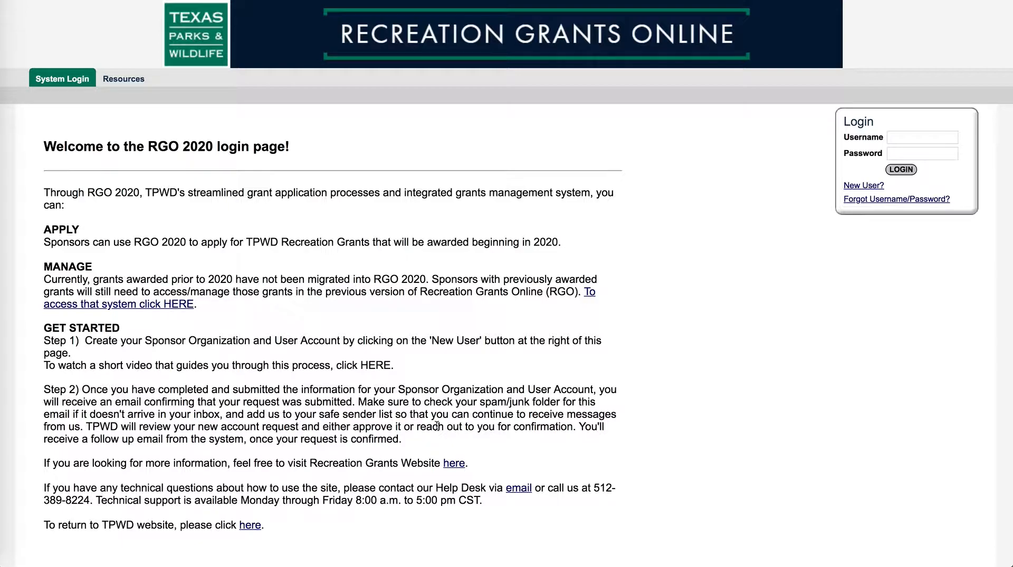
Step: Log in with the consultant's username and password, retrying after the login errors
{"action": "left_click", "coordinate": [900, 137]}
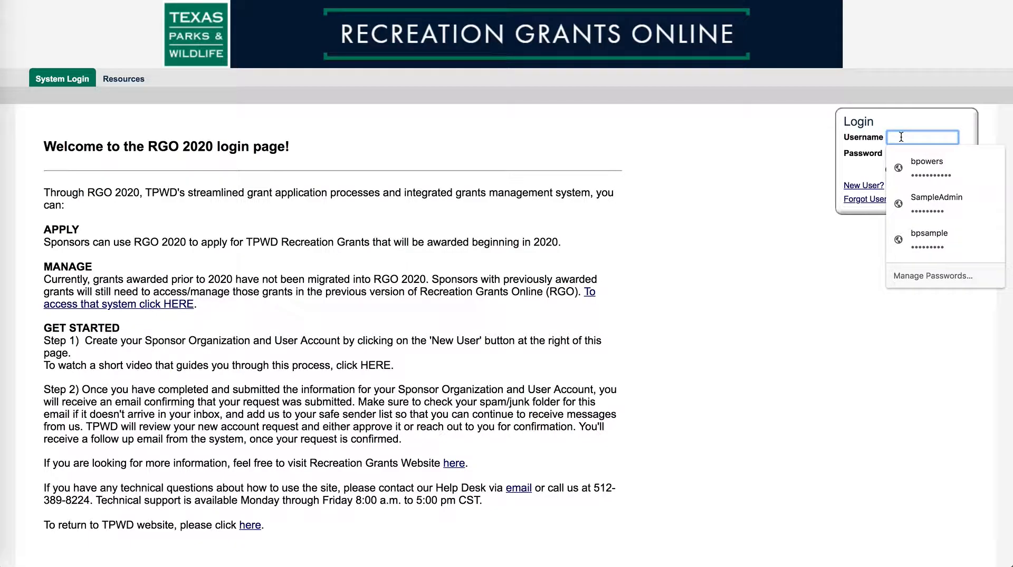
{"action": "type", "text": "con"}
{"action": "left_click", "coordinate": [951, 162]}
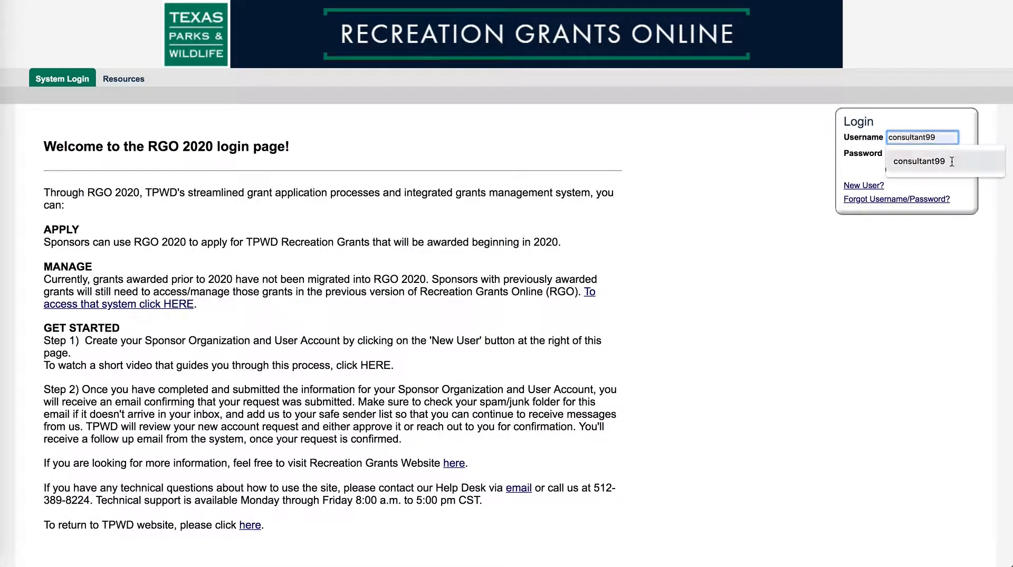
{"action": "left_click", "coordinate": [918, 155]}
{"action": "type", "text": "******"}
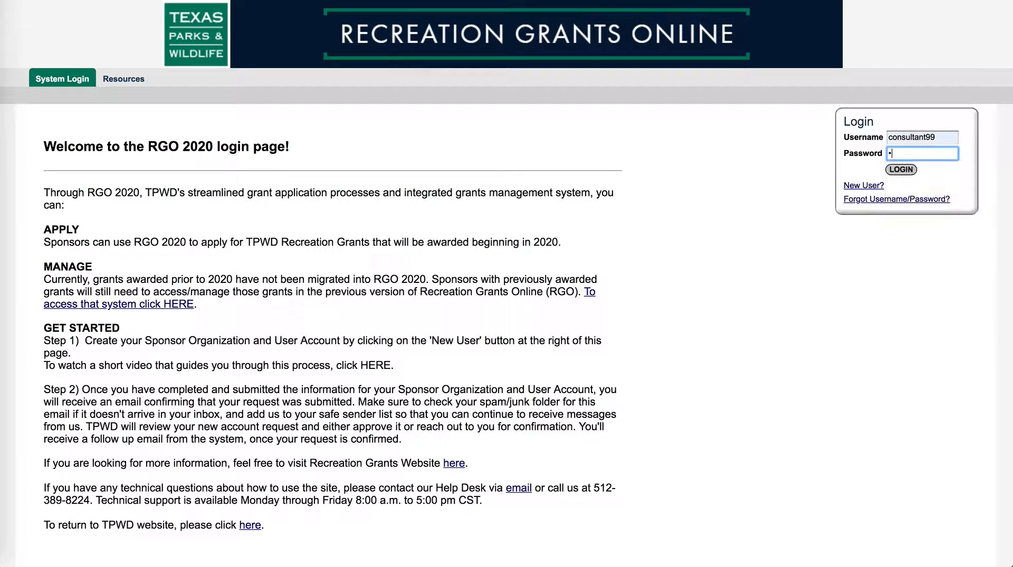
{"action": "type", "text": "****"}
{"action": "left_click", "coordinate": [901, 170]}
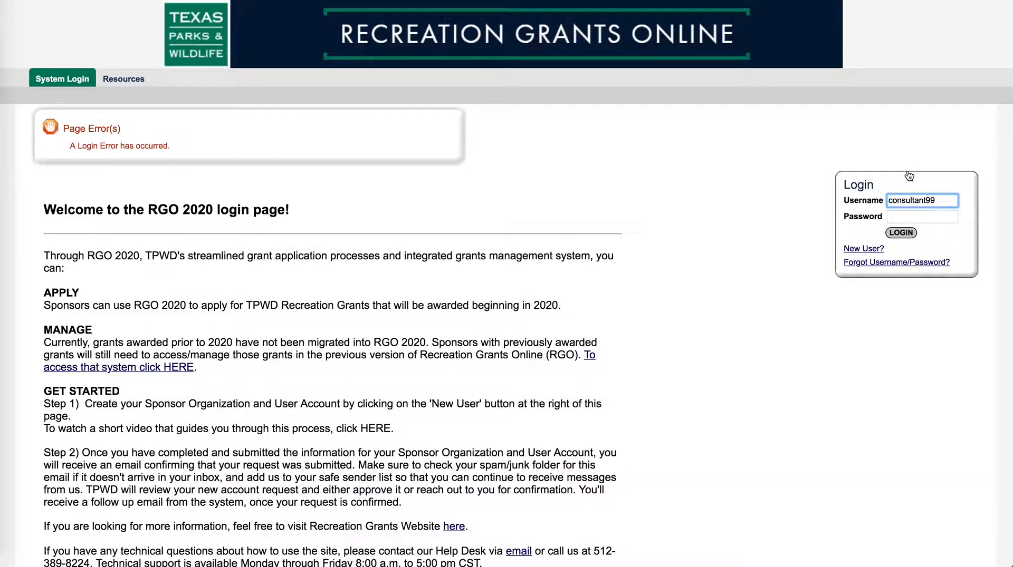
{"action": "left_click", "coordinate": [919, 215]}
{"action": "type", "text": "**********"}
{"action": "key", "text": "Return"}
{"action": "left_click", "coordinate": [929, 215]}
{"action": "type", "text": "*****"}
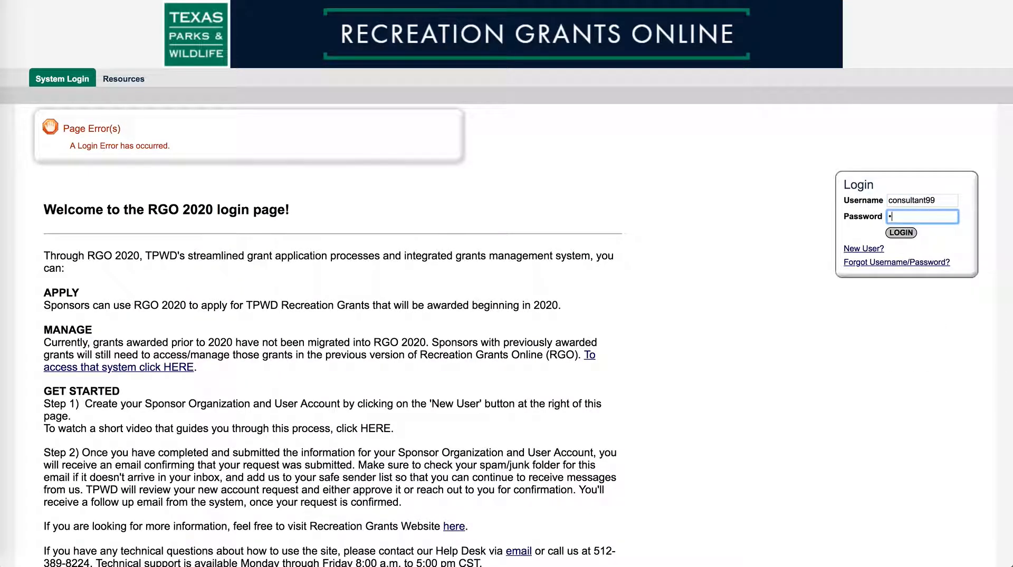
{"action": "type", "text": "***"}
{"action": "key", "text": "Return"}
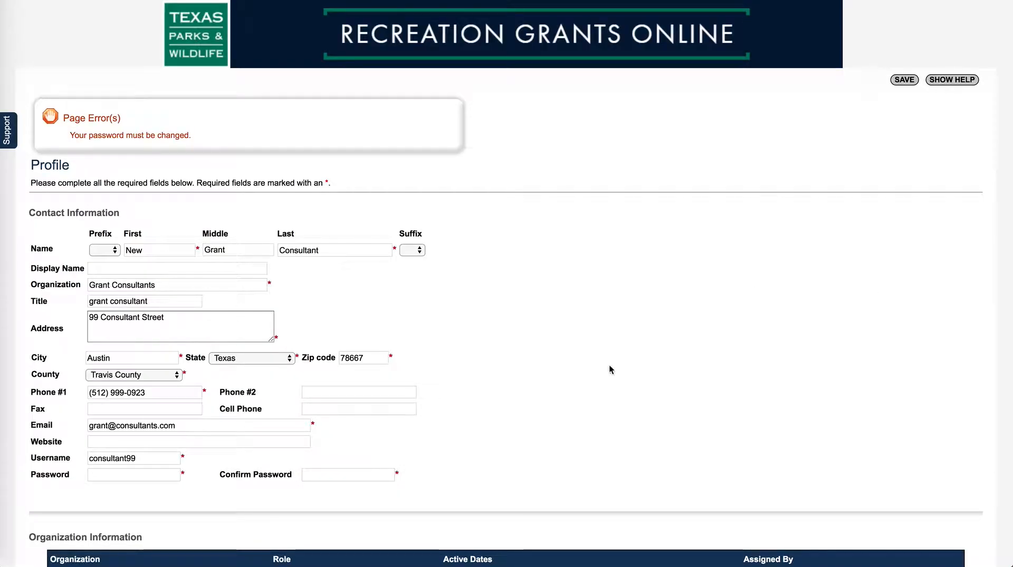
Step: Enter the display name and review the Organization and Title fields on the Profile
{"action": "scroll", "coordinate": [562, 285], "scroll_direction": "down", "scroll_amount": 2}
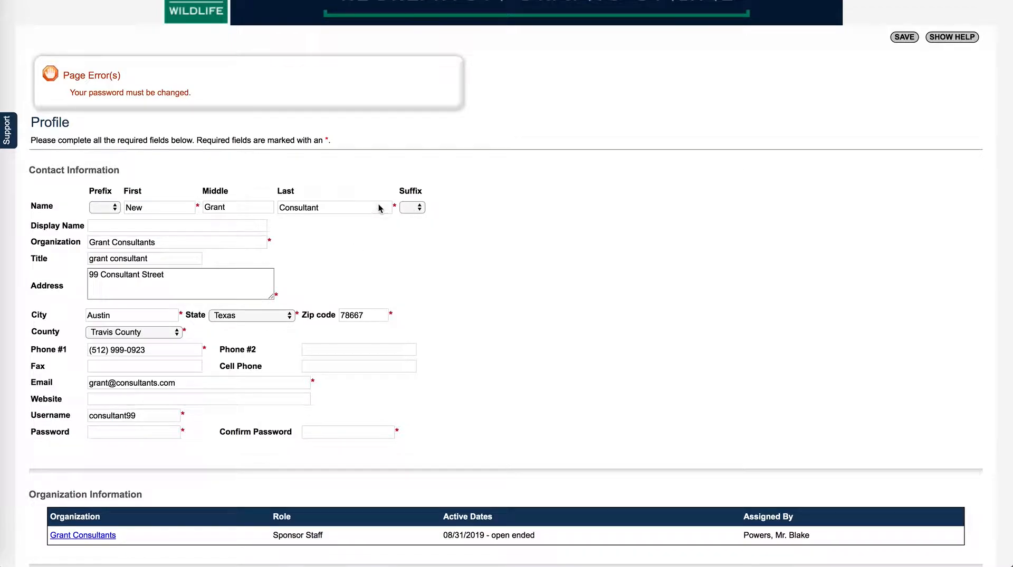
{"action": "left_click", "coordinate": [95, 228]}
{"action": "type", "text": "Grant"}
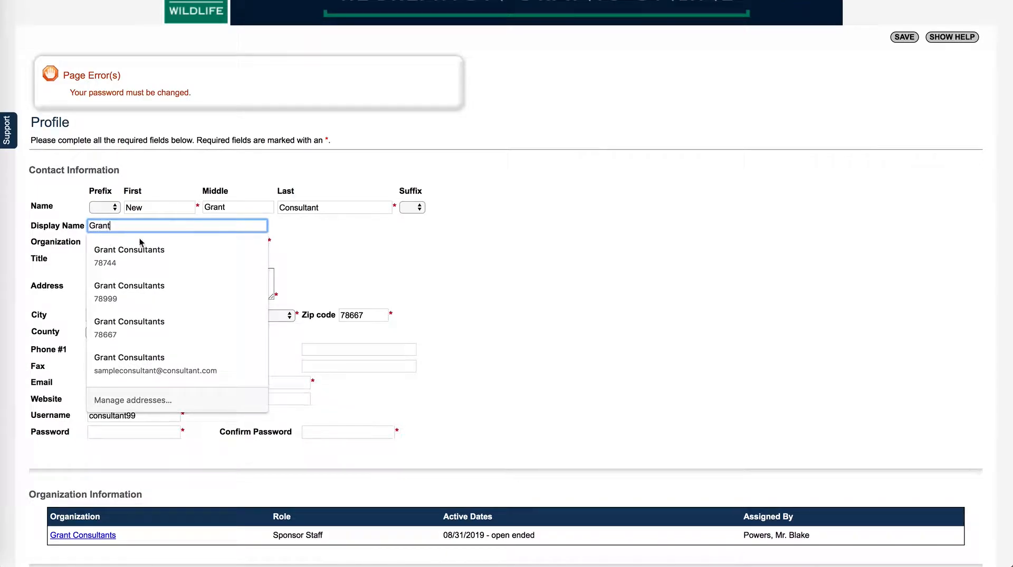
{"action": "left_click", "coordinate": [454, 242]}
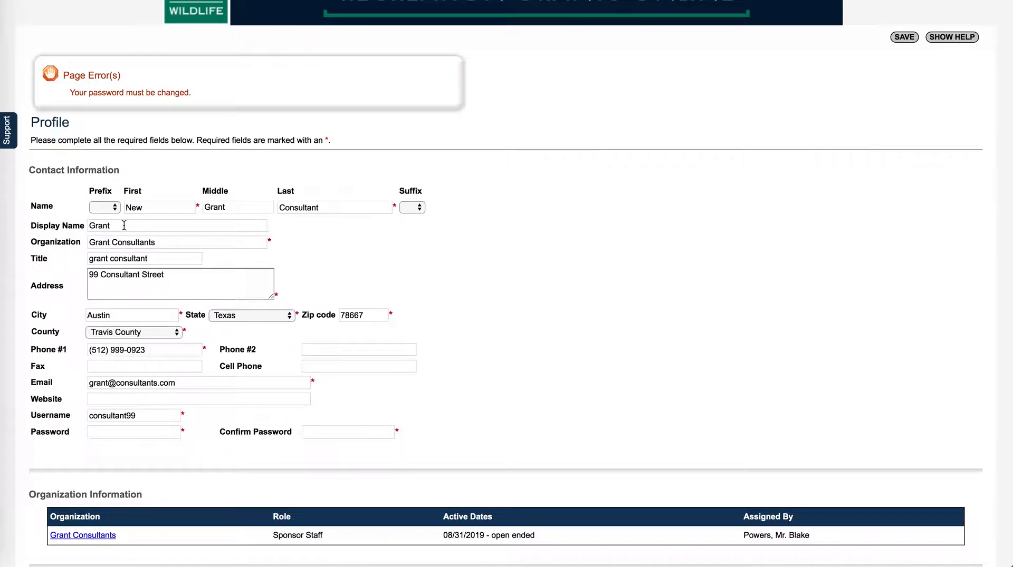
{"action": "left_click", "coordinate": [168, 242]}
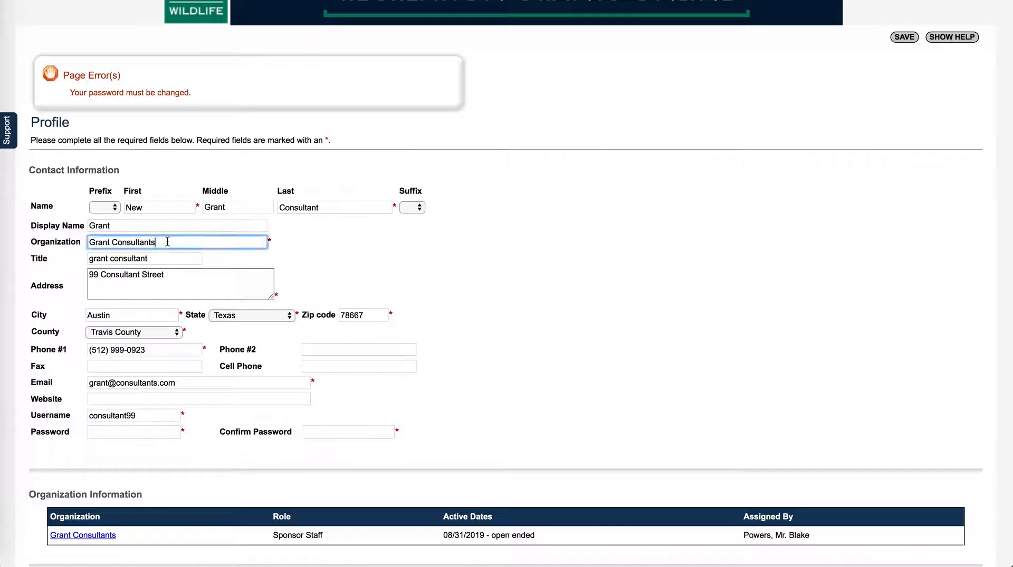
{"action": "left_click_drag", "start_coordinate": [188, 242], "coordinate": [88, 242]}
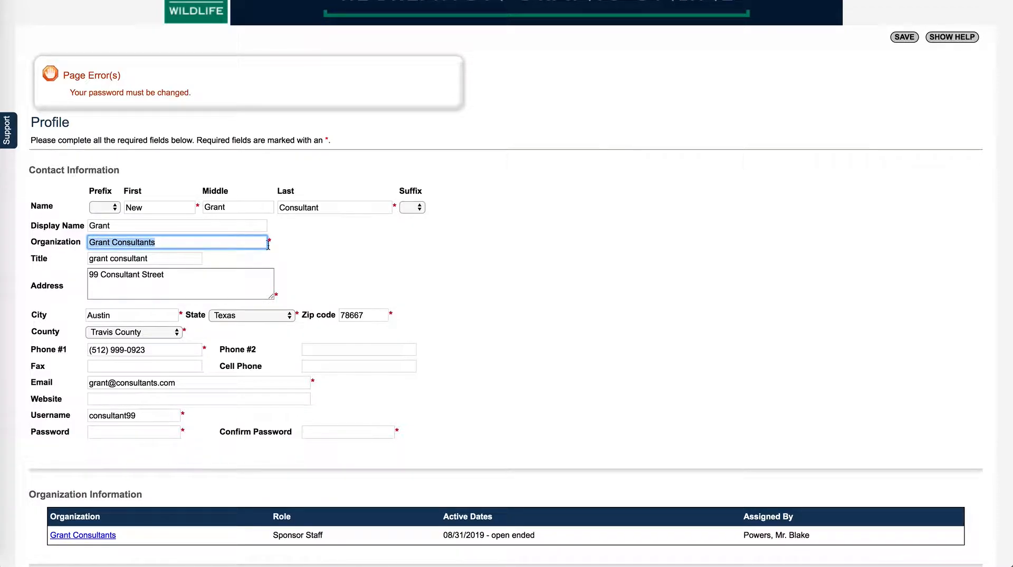
{"action": "scroll", "coordinate": [386, 247], "scroll_direction": "down", "scroll_amount": 1}
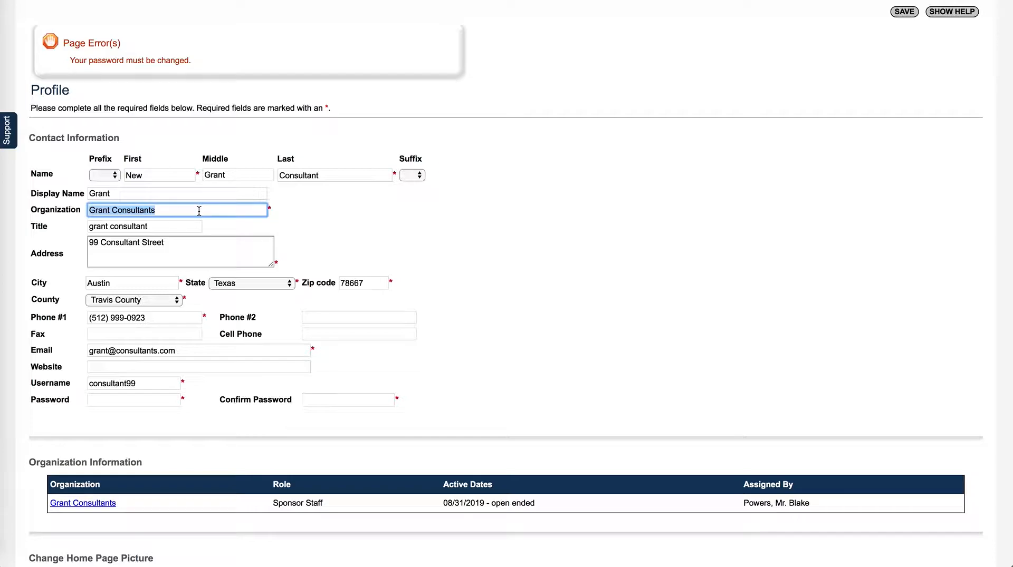
{"action": "left_click", "coordinate": [383, 231]}
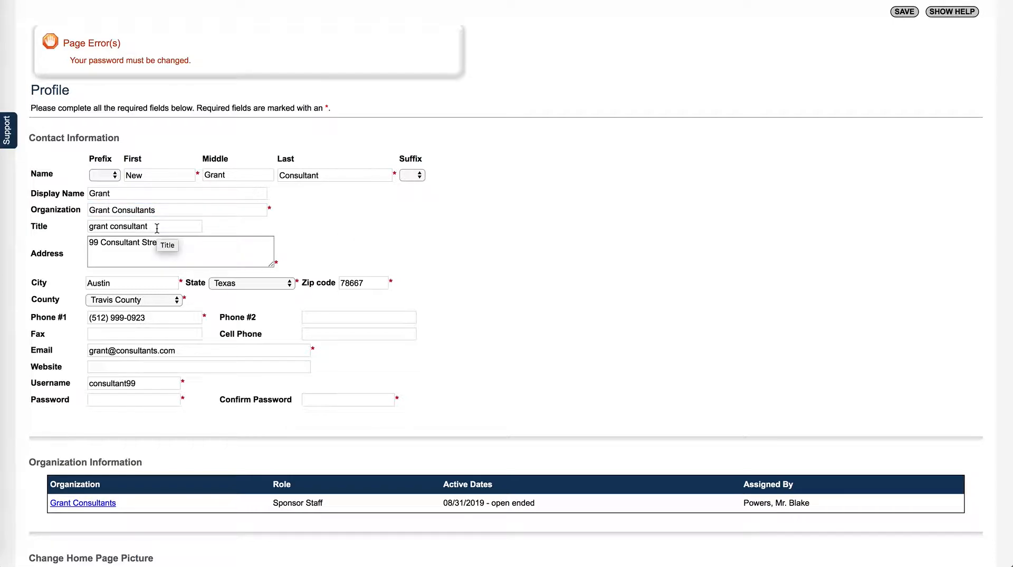
{"action": "left_click_drag", "start_coordinate": [156, 228], "coordinate": [88, 228]}
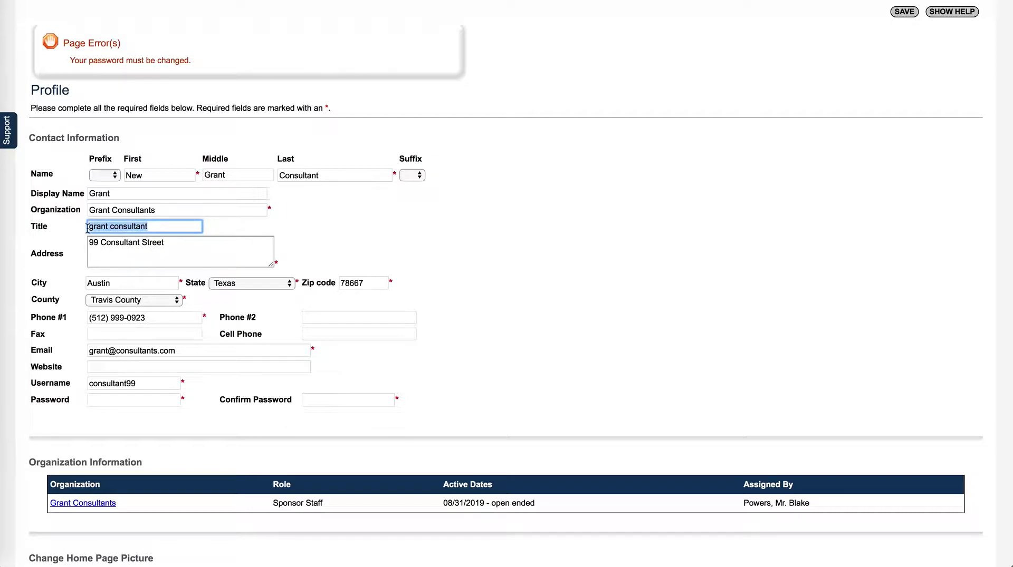
{"action": "left_click", "coordinate": [401, 201]}
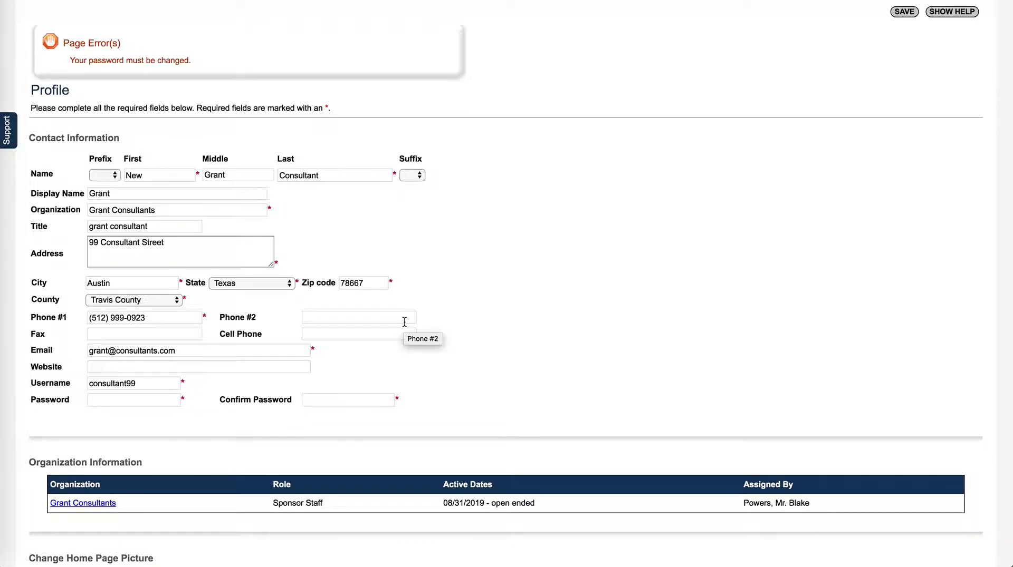
Step: Enter and confirm a new password, then save the profile
{"action": "left_click", "coordinate": [128, 403]}
{"action": "type", "text": "pass"}
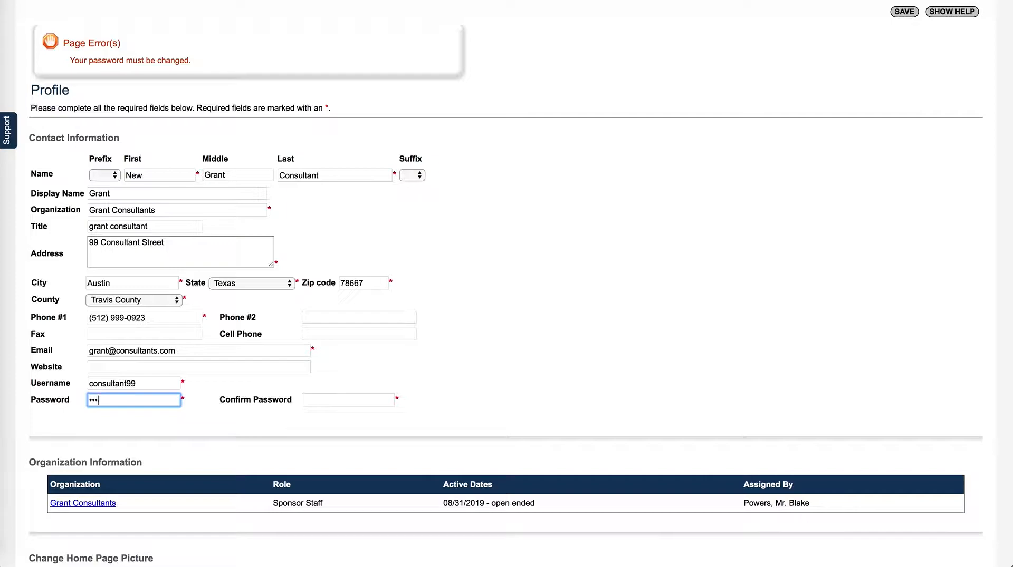
{"action": "type", "text": "word1"}
{"action": "left_click", "coordinate": [332, 400]}
{"action": "type", "text": "password1"}
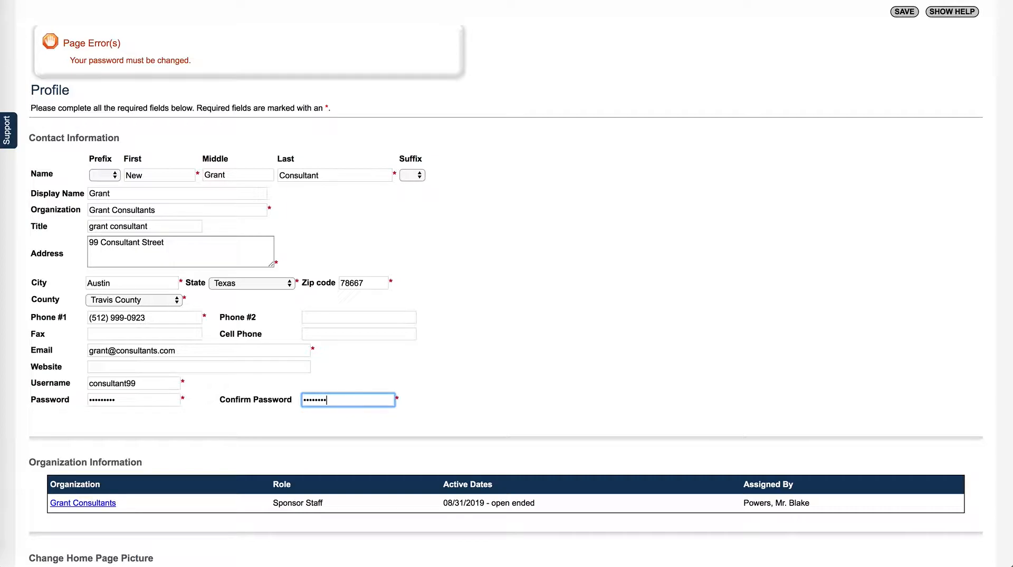
{"action": "scroll", "coordinate": [547, 320], "scroll_direction": "up", "scroll_amount": 1}
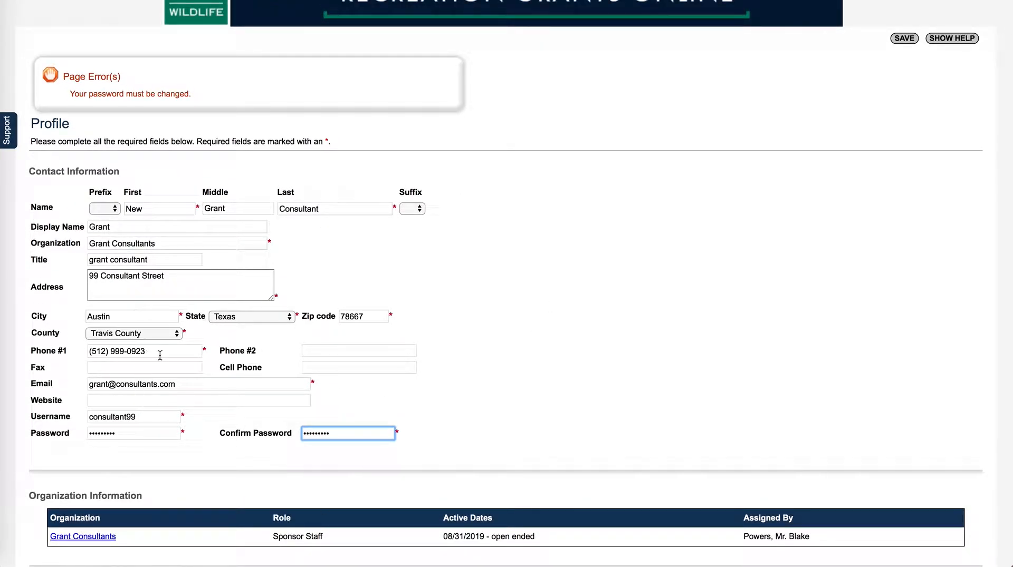
{"action": "scroll", "coordinate": [579, 308], "scroll_direction": "up", "scroll_amount": 1}
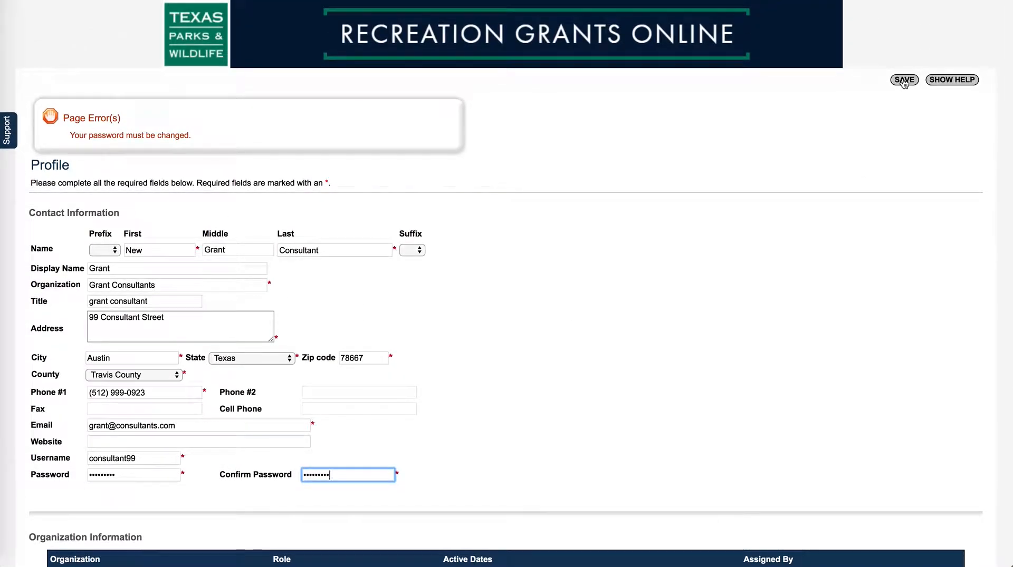
{"action": "left_click", "coordinate": [904, 80]}
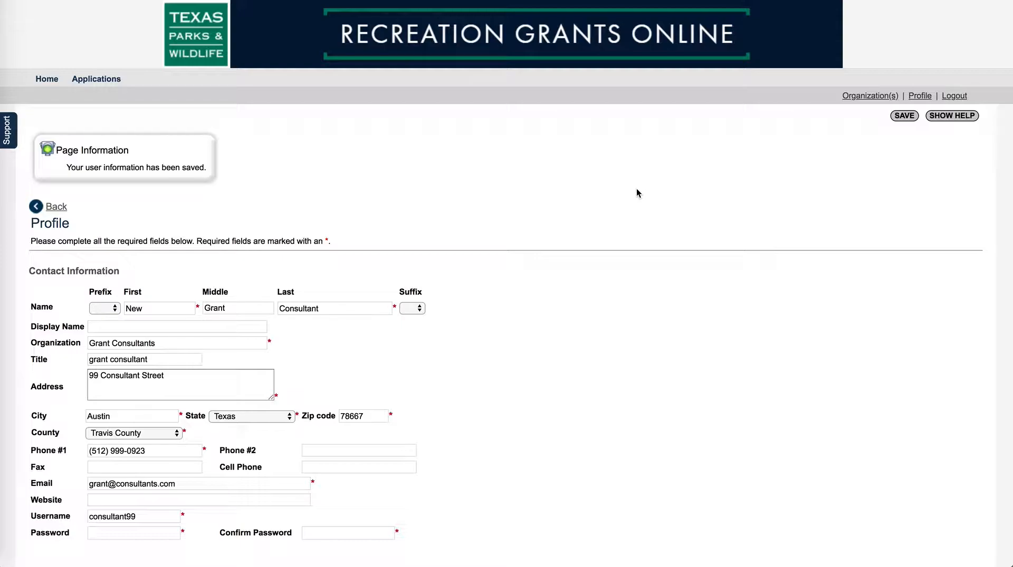
Step: Go to the Home page with the Sponsor Staff welcome and My Inbox showing 0 new messages
{"action": "left_click", "coordinate": [47, 80]}
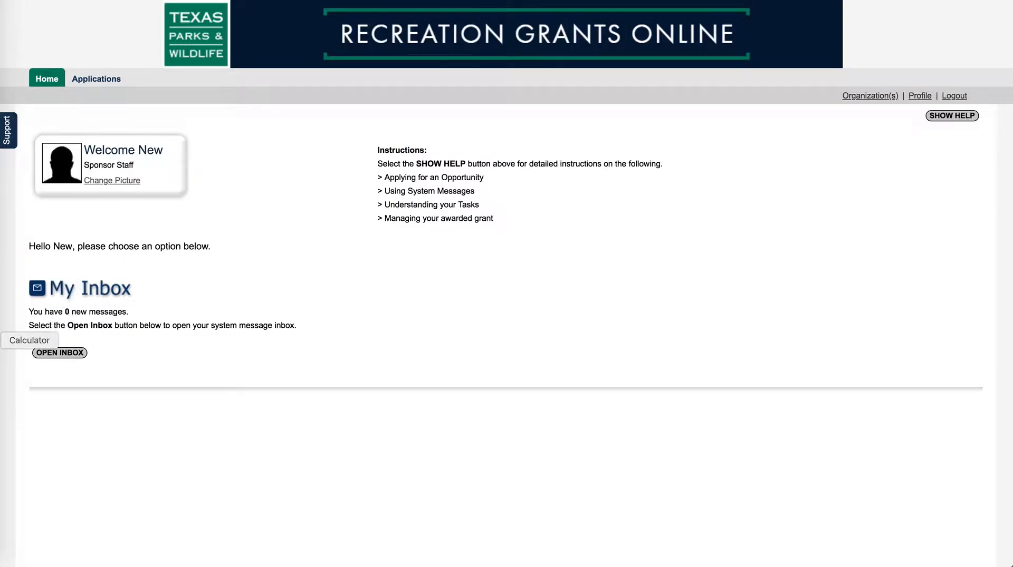
Step: Stop the QuickTime screen recording from its dock icon menu
{"action": "right_click", "coordinate": [4, 359]}
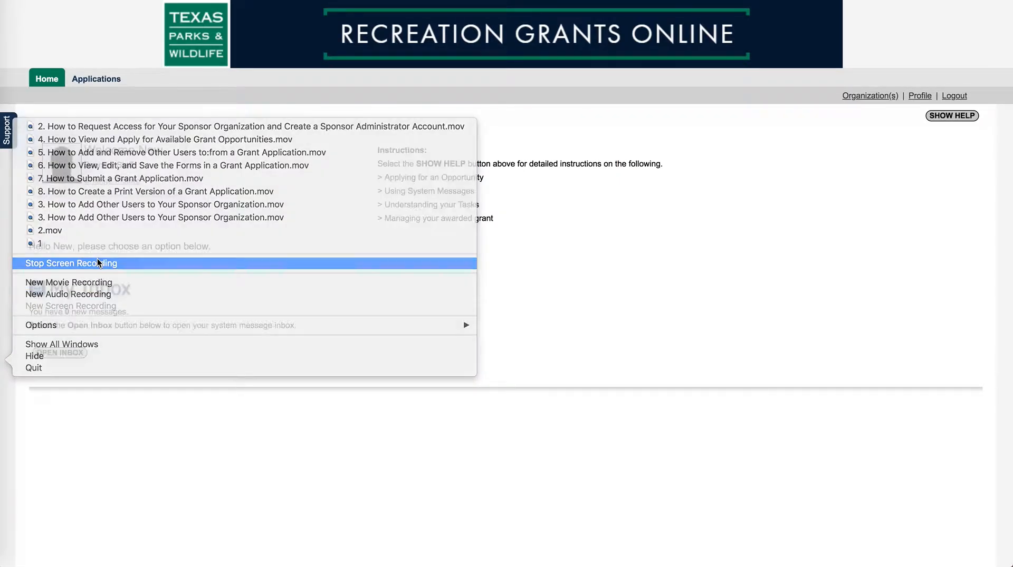
{"action": "left_click", "coordinate": [98, 263]}
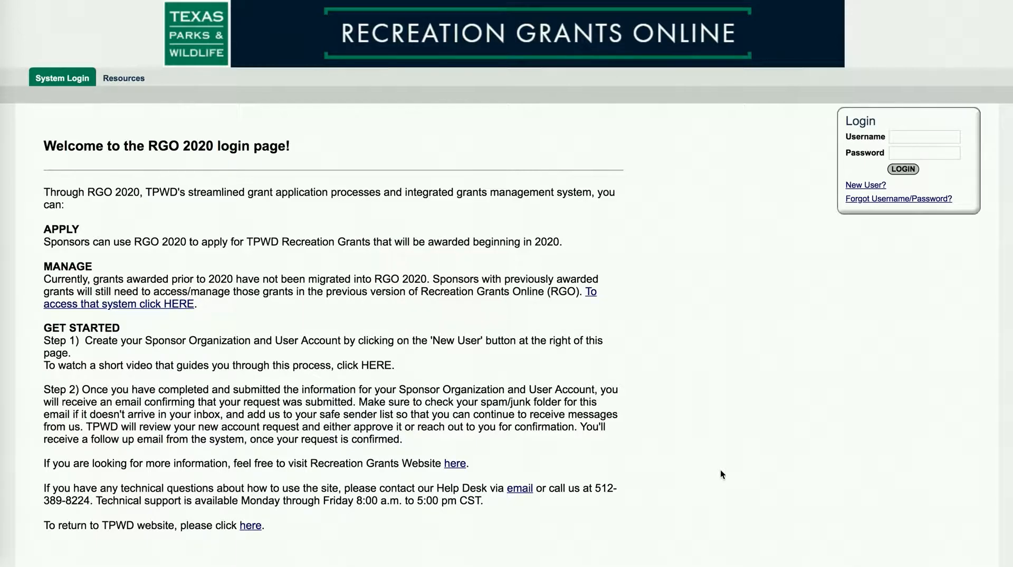
Step: Log in with the saved consultant username and account password, declining the browser's save-password prompt
{"action": "left_click", "coordinate": [899, 139]}
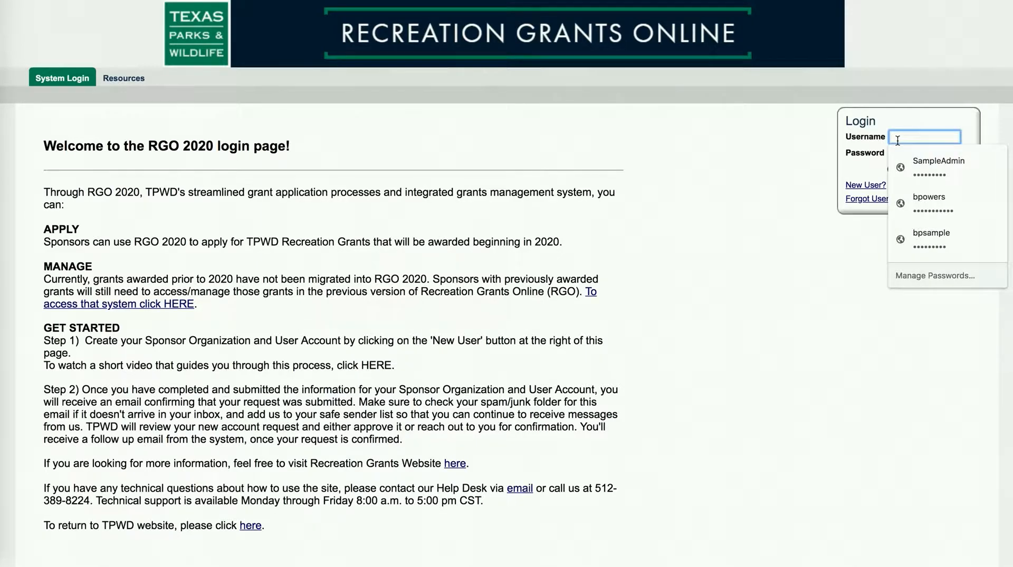
{"action": "type", "text": "con"}
{"action": "left_click", "coordinate": [913, 163]}
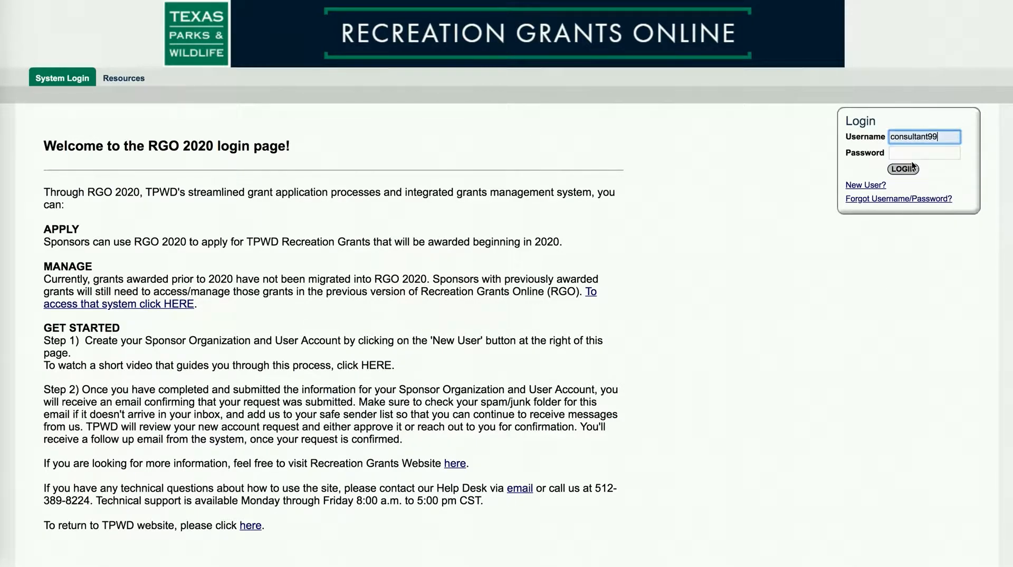
{"action": "left_click", "coordinate": [905, 154]}
{"action": "type", "text": "•••••••••"}
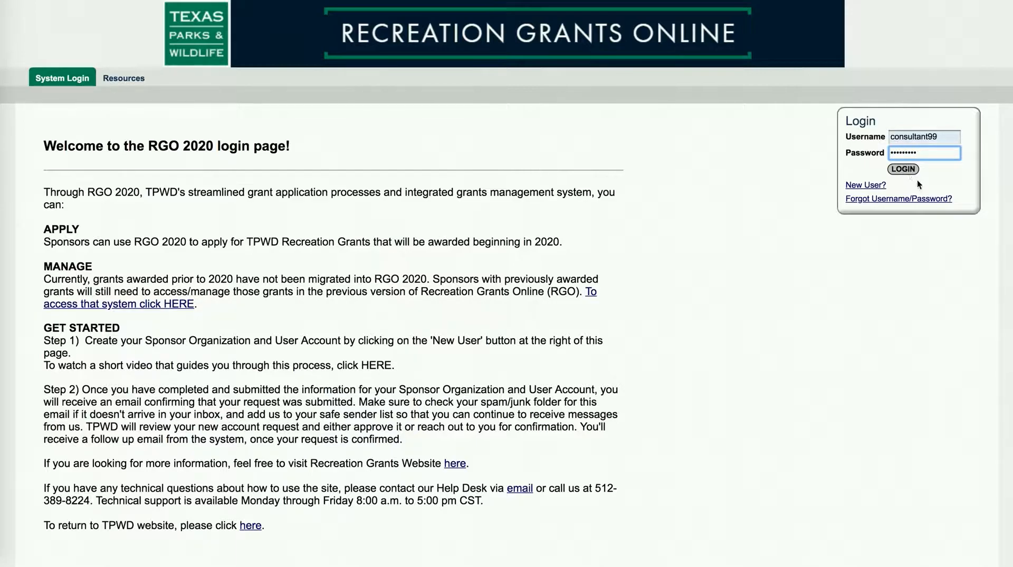
{"action": "left_click", "coordinate": [906, 174]}
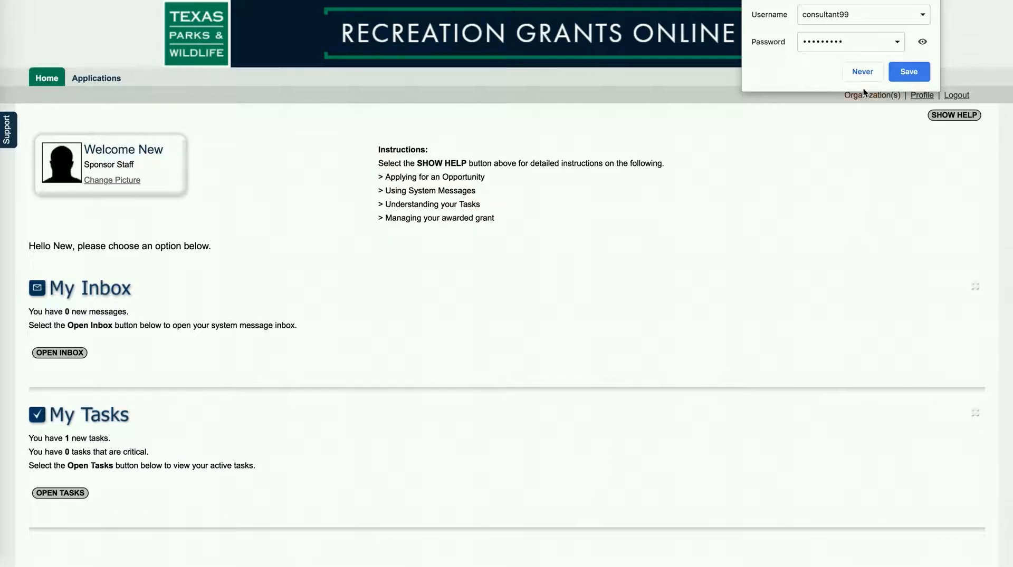
{"action": "left_click", "coordinate": [862, 72]}
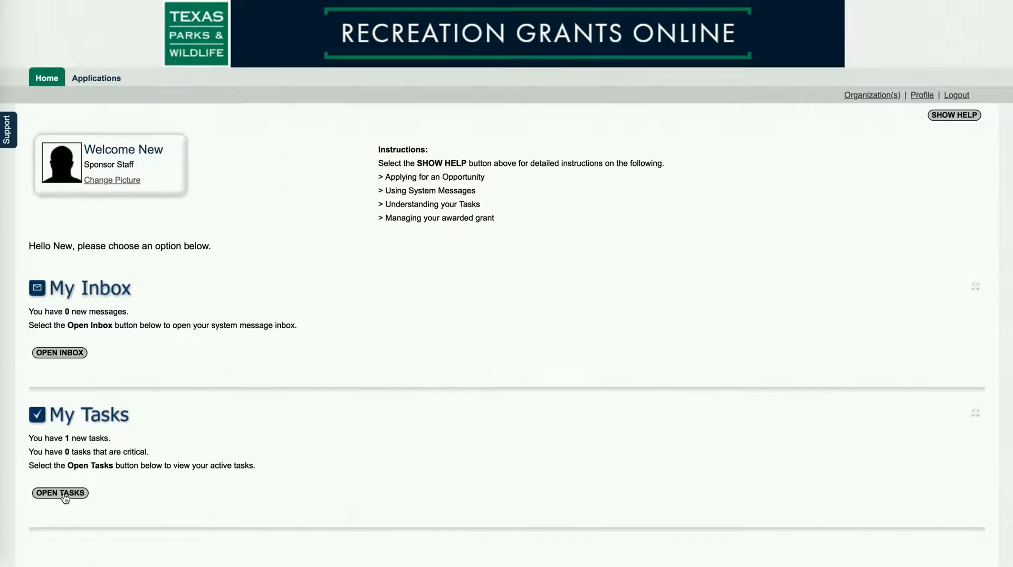
Step: Show the open tasks and review the Local Parks 2020 task for Sample Sponsor Organization, due 12/31/2020
{"action": "left_click", "coordinate": [62, 494]}
{"action": "scroll", "coordinate": [392, 376], "scroll_direction": "down", "scroll_amount": 2}
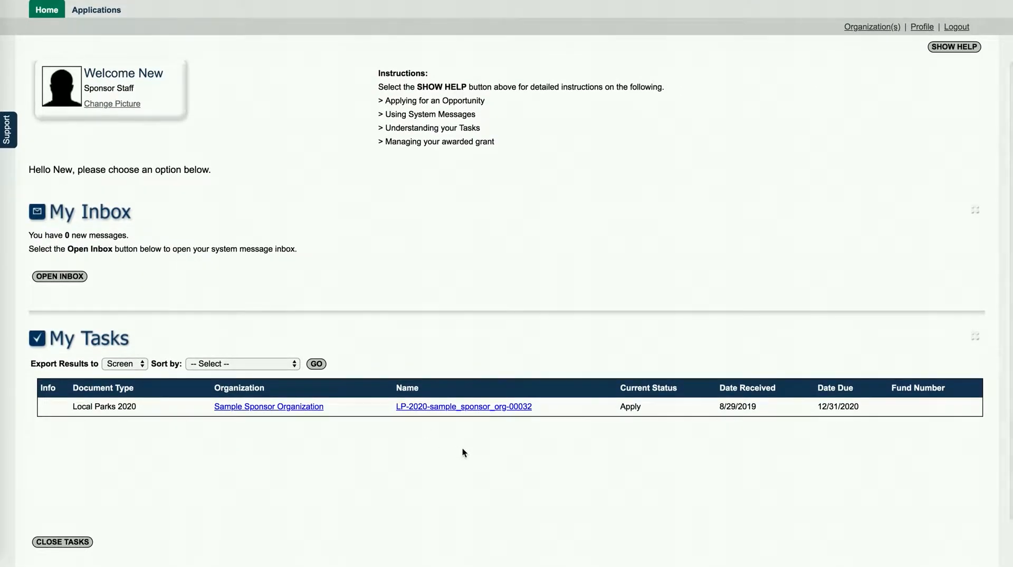
{"action": "scroll", "coordinate": [337, 354], "scroll_direction": "up", "scroll_amount": 3}
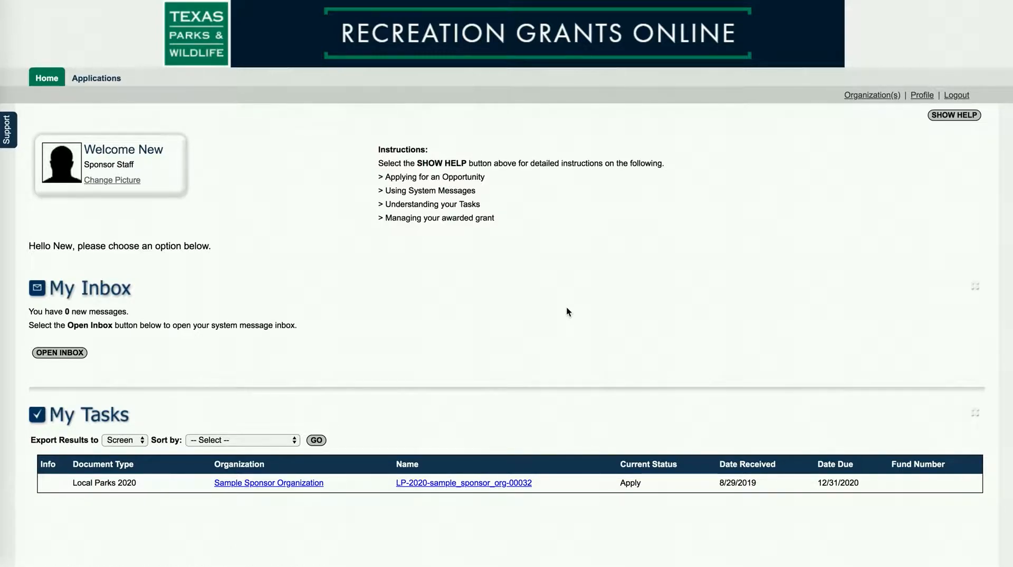
{"action": "scroll", "coordinate": [547, 357], "scroll_direction": "down", "scroll_amount": 3}
{"action": "scroll", "coordinate": [559, 349], "scroll_direction": "down", "scroll_amount": 1}
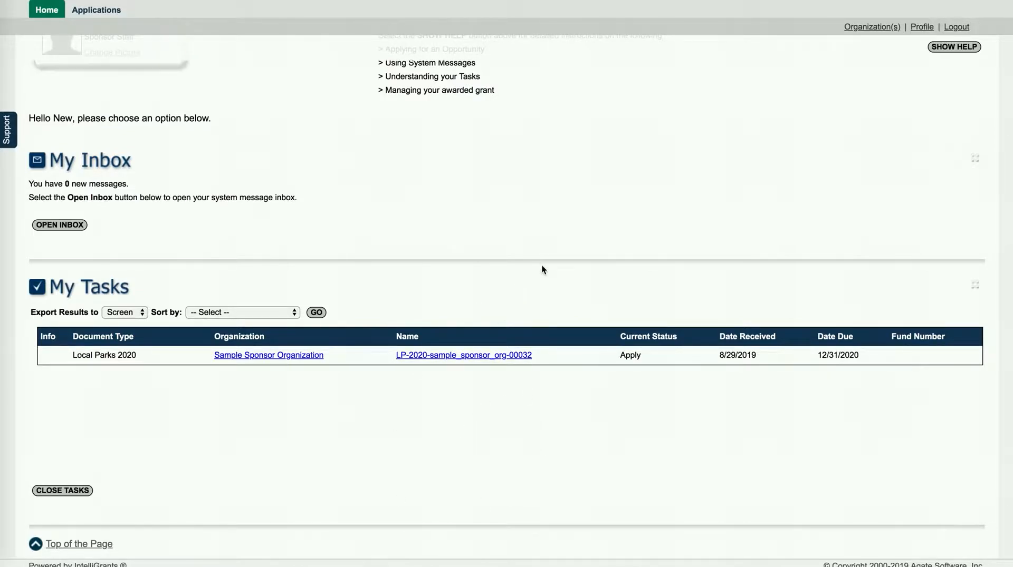
{"action": "scroll", "coordinate": [542, 266], "scroll_direction": "up", "scroll_amount": 2}
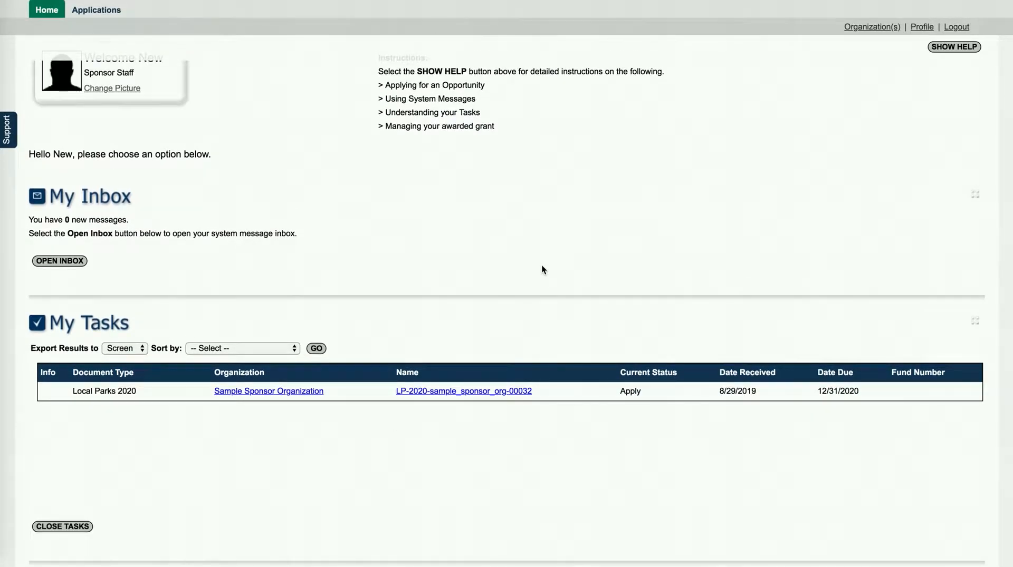
{"action": "scroll", "coordinate": [533, 278], "scroll_direction": "up", "scroll_amount": 1}
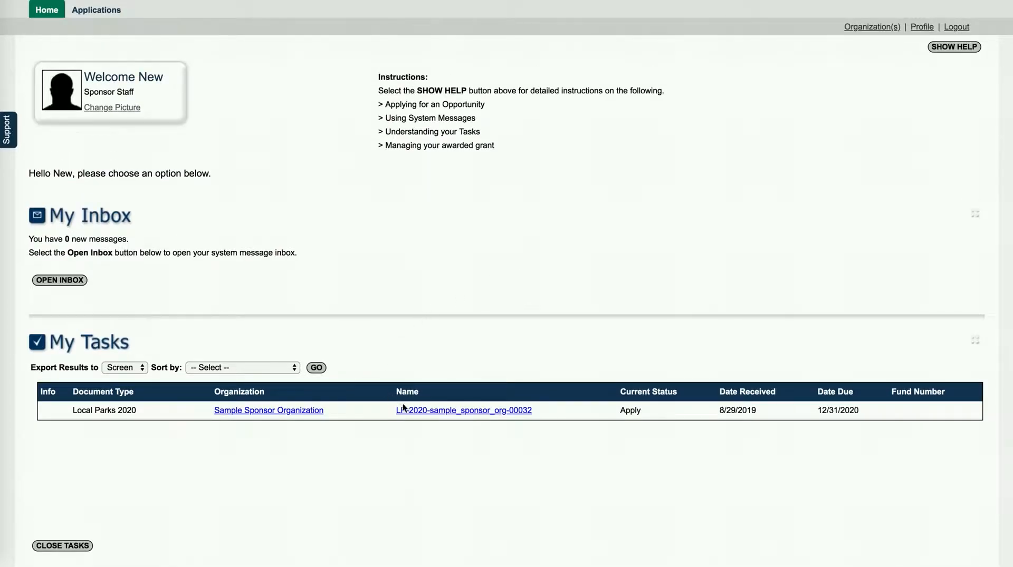
Step: Open the Local Parks 2020 application and browse its forms, General Information through Project Narrative
{"action": "left_click", "coordinate": [445, 413]}
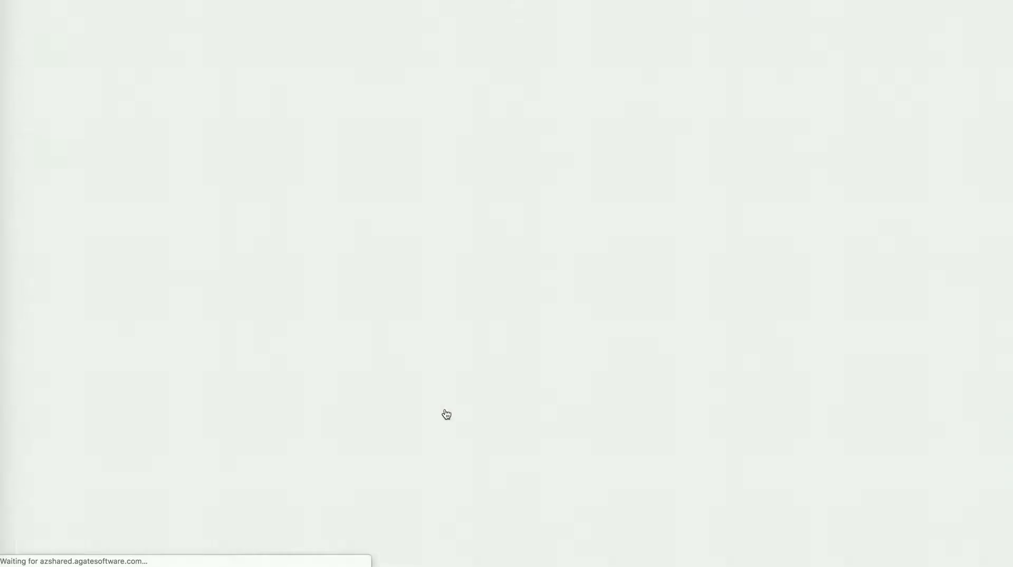
{"action": "scroll", "coordinate": [337, 299], "scroll_direction": "down", "scroll_amount": 2}
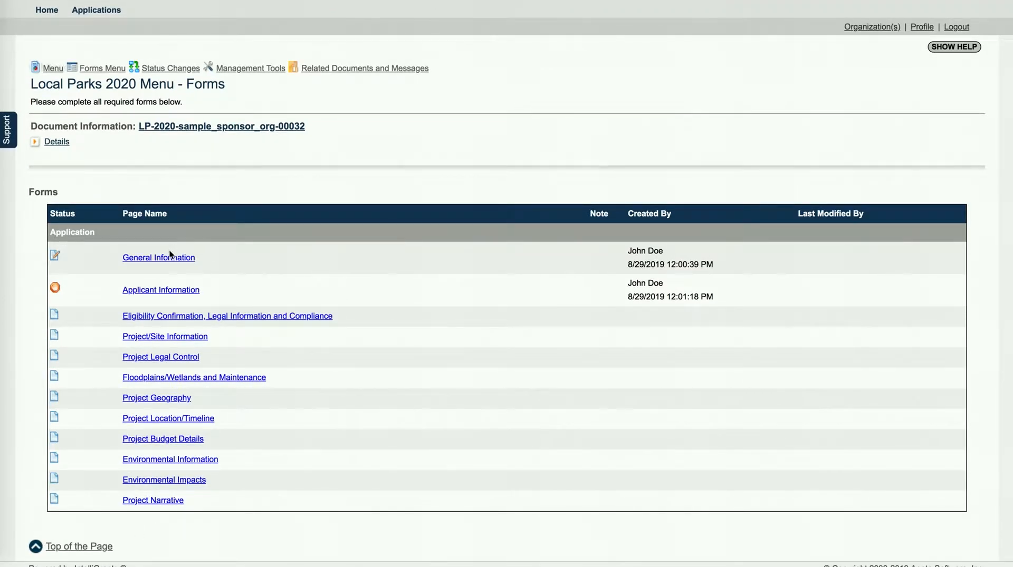
{"action": "scroll", "coordinate": [491, 442], "scroll_direction": "up", "scroll_amount": 1}
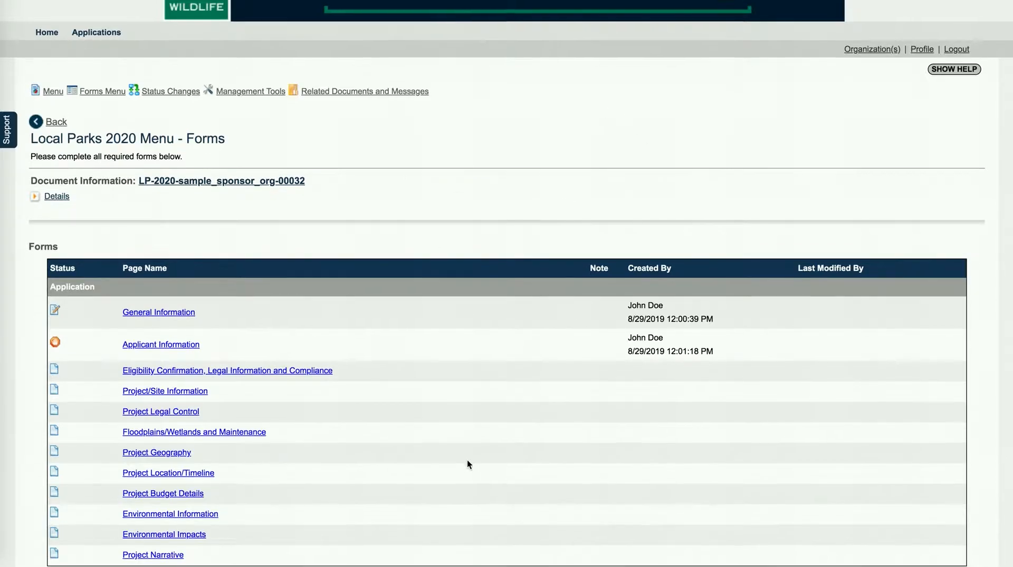
{"action": "scroll", "coordinate": [466, 460], "scroll_direction": "down", "scroll_amount": 2}
{"action": "scroll", "coordinate": [438, 278], "scroll_direction": "up", "scroll_amount": 1}
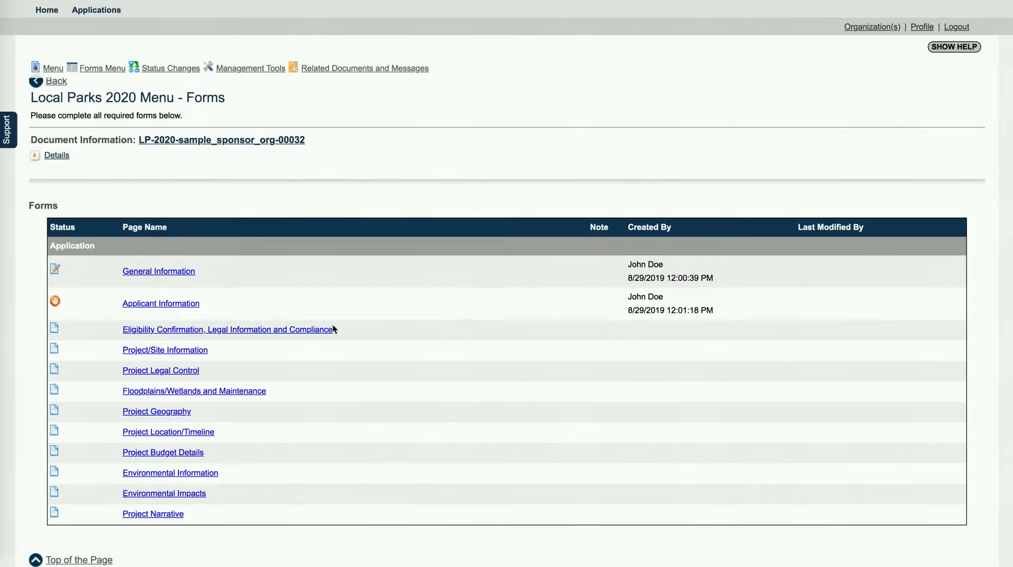
Step: Open the Applicant Information form and save it
{"action": "left_click", "coordinate": [188, 305]}
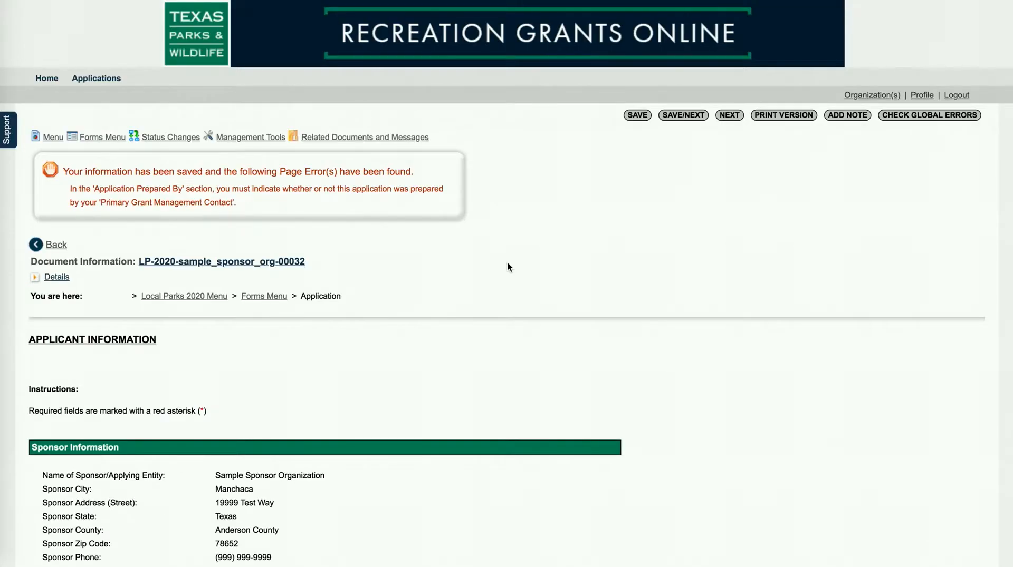
{"action": "scroll", "coordinate": [507, 263], "scroll_direction": "down", "scroll_amount": 9}
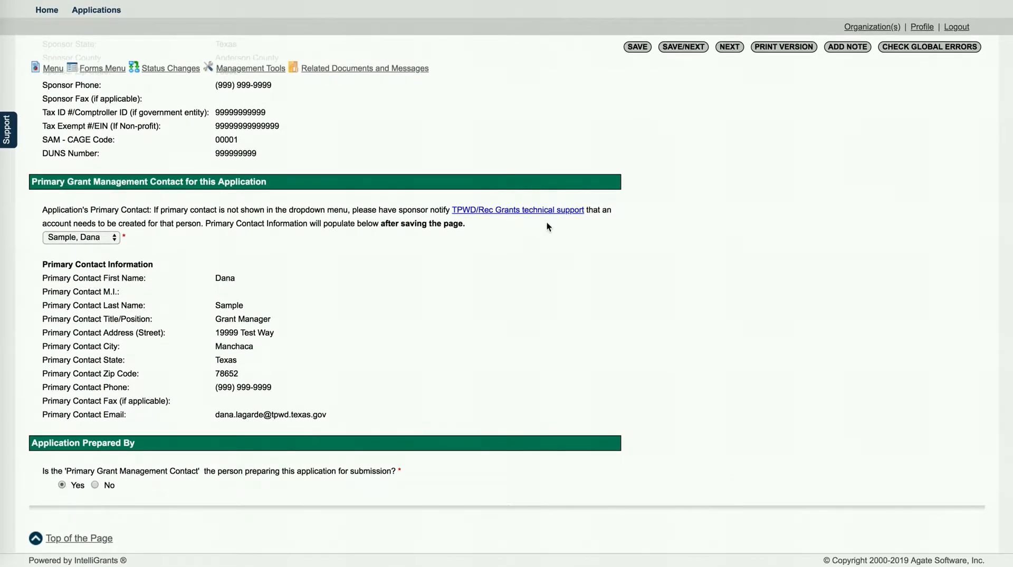
{"action": "left_click", "coordinate": [638, 47]}
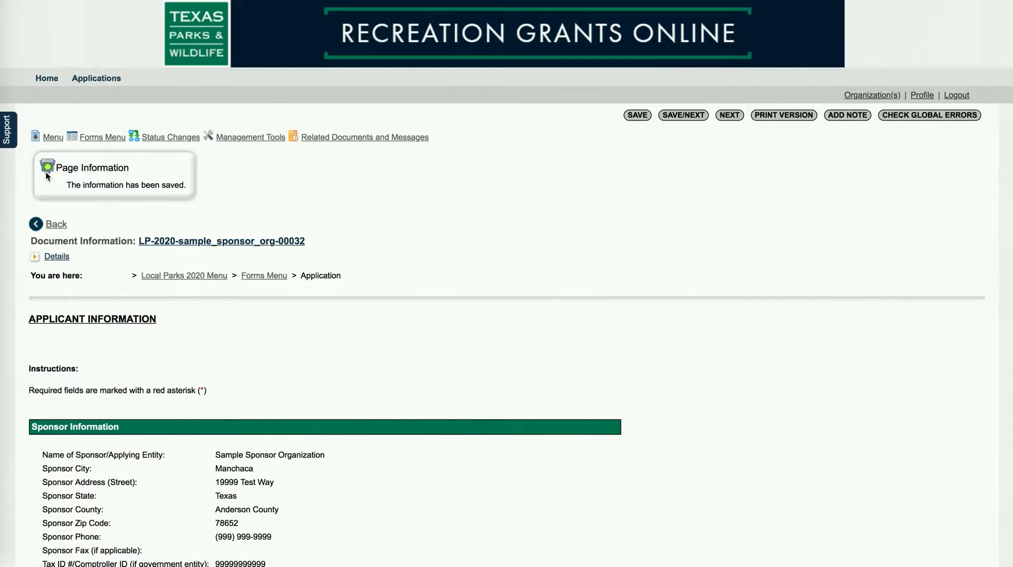
Step: Return to the full forms list and open the Project/Site Information form
{"action": "mouse_move", "coordinate": [98, 139]}
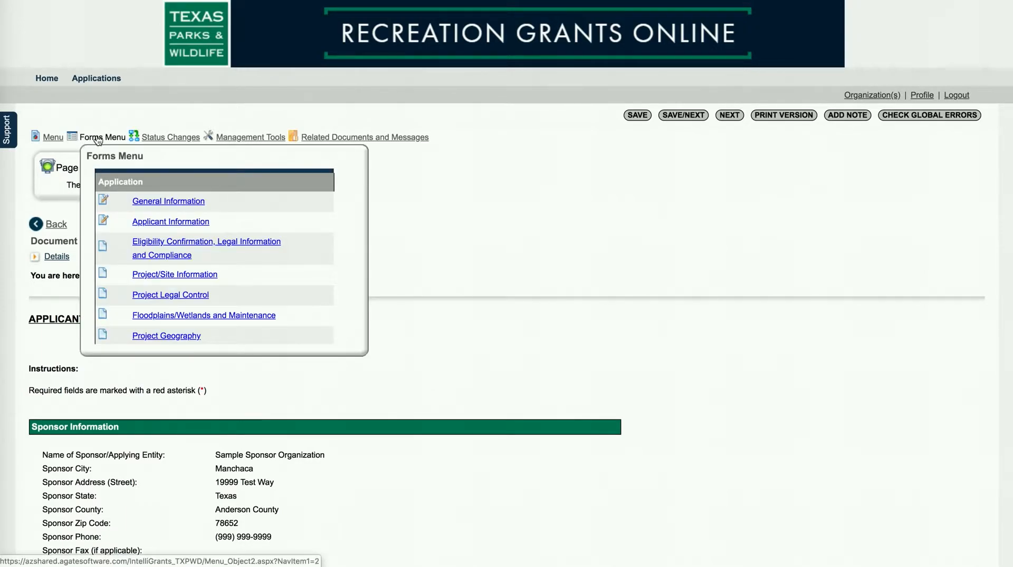
{"action": "left_click", "coordinate": [98, 139]}
{"action": "scroll", "coordinate": [413, 219], "scroll_direction": "down", "scroll_amount": 3}
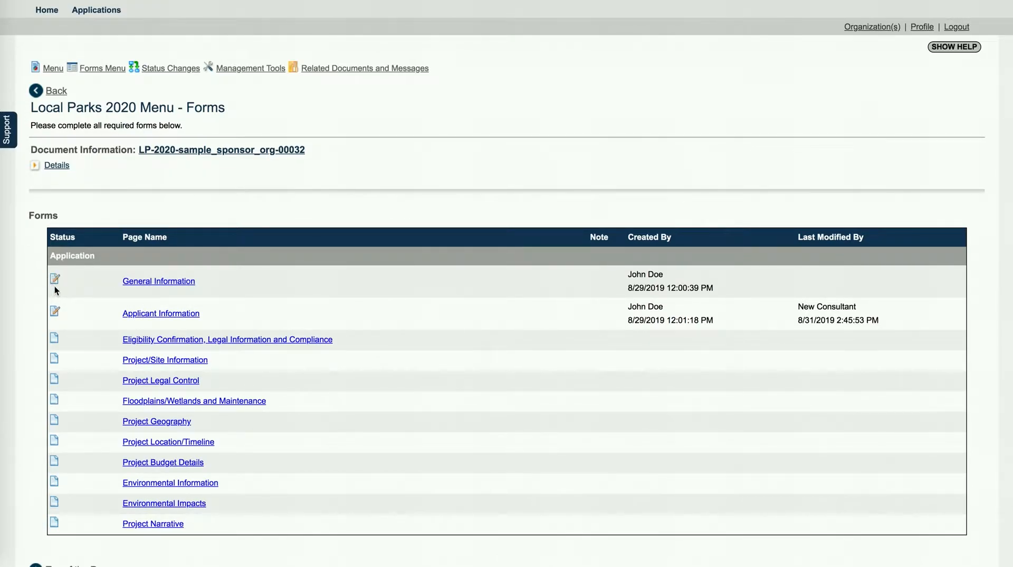
{"action": "scroll", "coordinate": [79, 288], "scroll_direction": "down", "scroll_amount": 1}
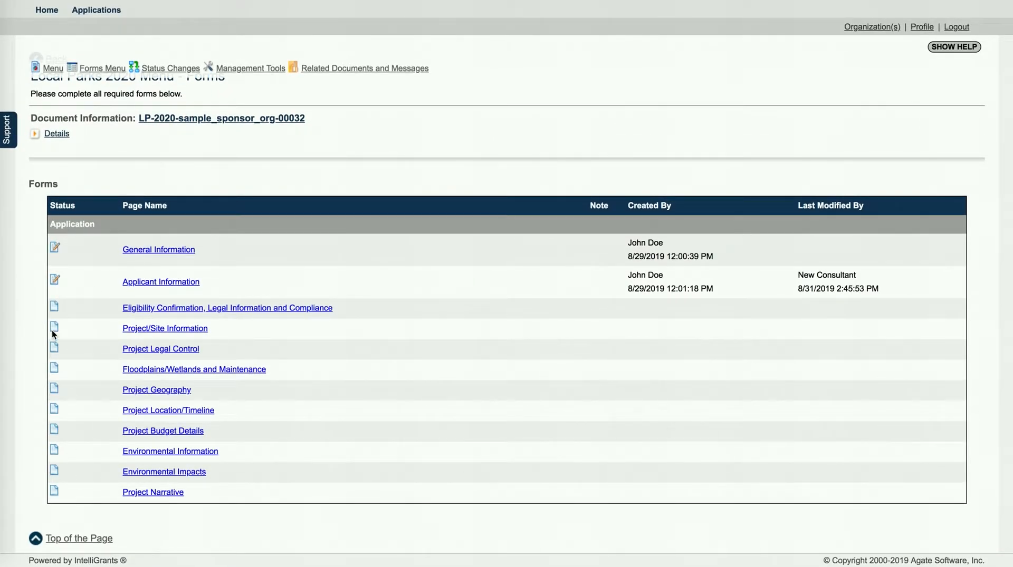
{"action": "left_click", "coordinate": [143, 332]}
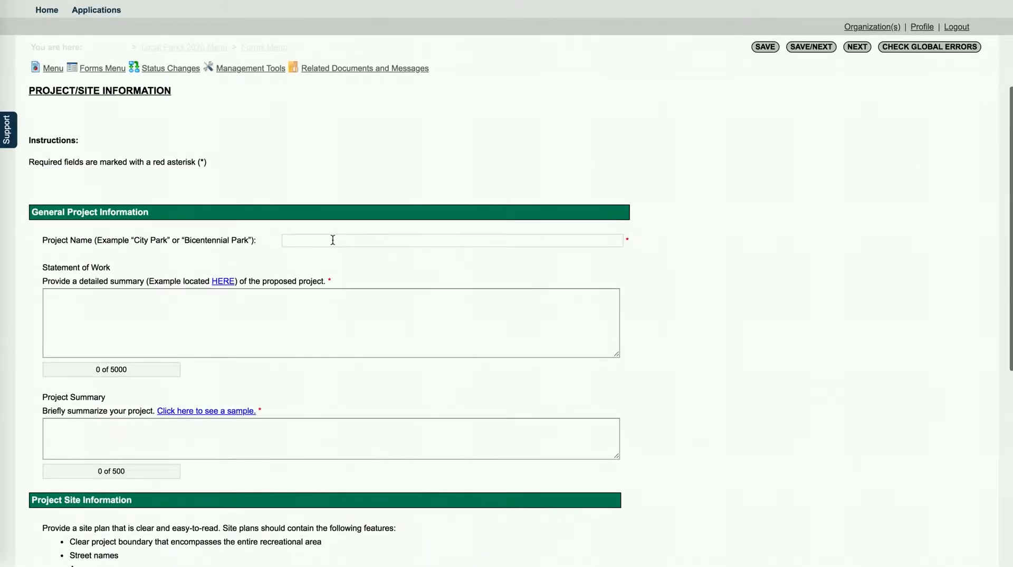
Step: Enter the project name 'City of Sampleville Ballpark', correcting the typo
{"action": "left_click", "coordinate": [333, 240]}
{"action": "type", "text": "C"}
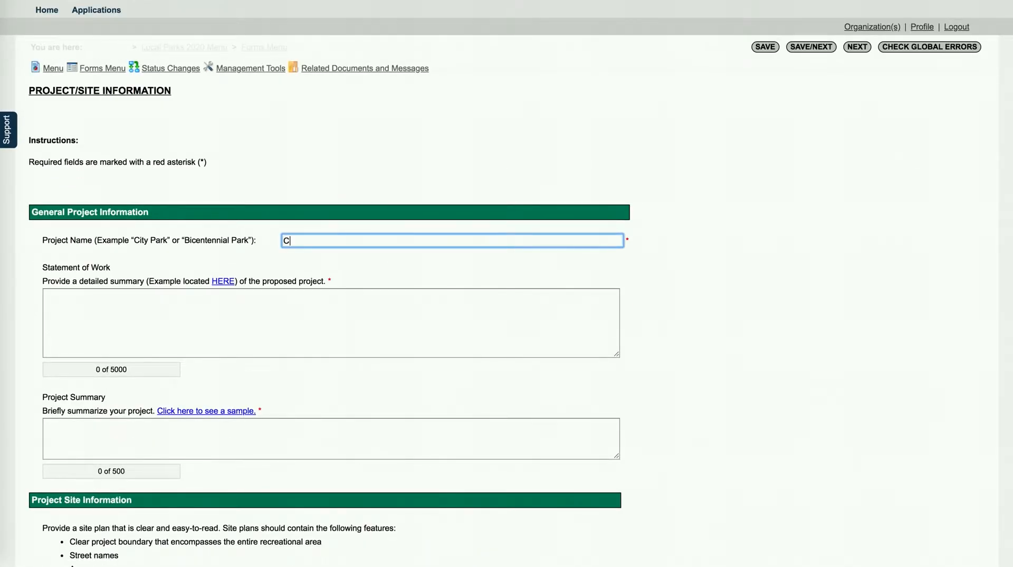
{"action": "type", "text": "ity of Smapleville Ballpark"}
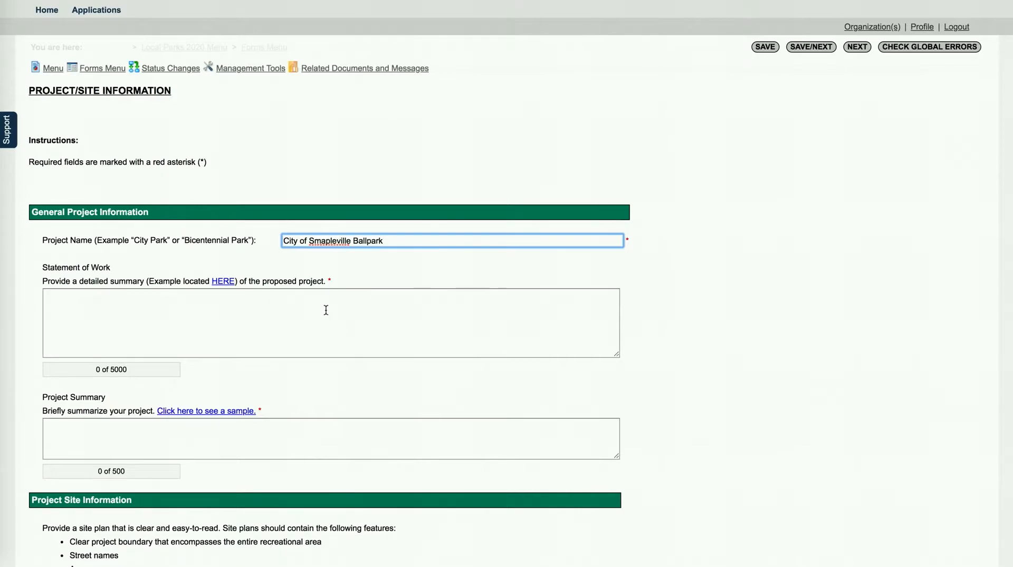
{"action": "left_click", "coordinate": [331, 241]}
{"action": "key", "text": "BackSpace"}
{"action": "key", "text": "BackSpace"}
{"action": "type", "text": "amp"}
Step: Enter 'testing' in both the Statement of Work and Project Summary boxes
{"action": "left_click", "coordinate": [285, 309]}
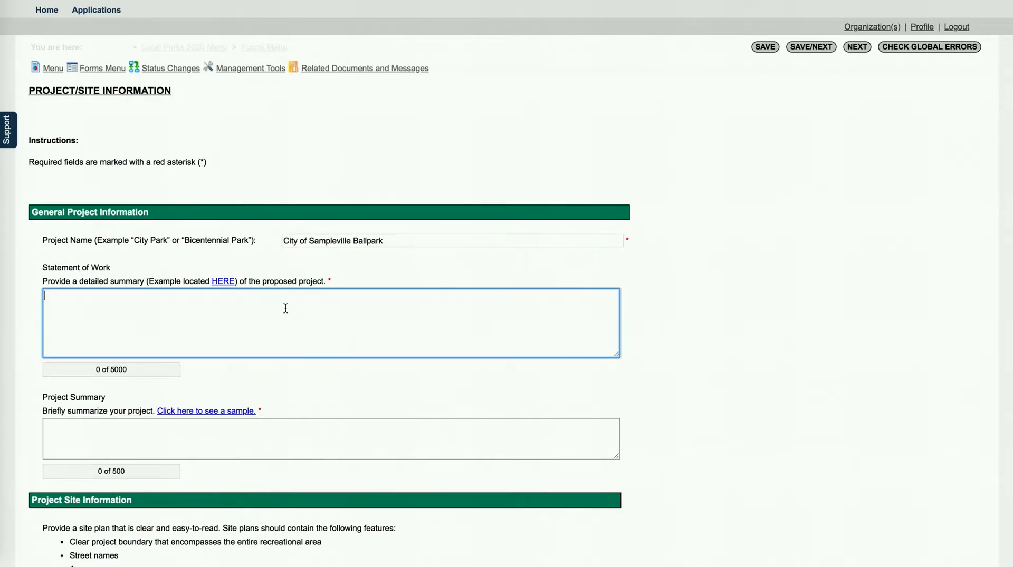
{"action": "type", "text": "testing"}
{"action": "left_click", "coordinate": [254, 434]}
{"action": "type", "text": "testing"}
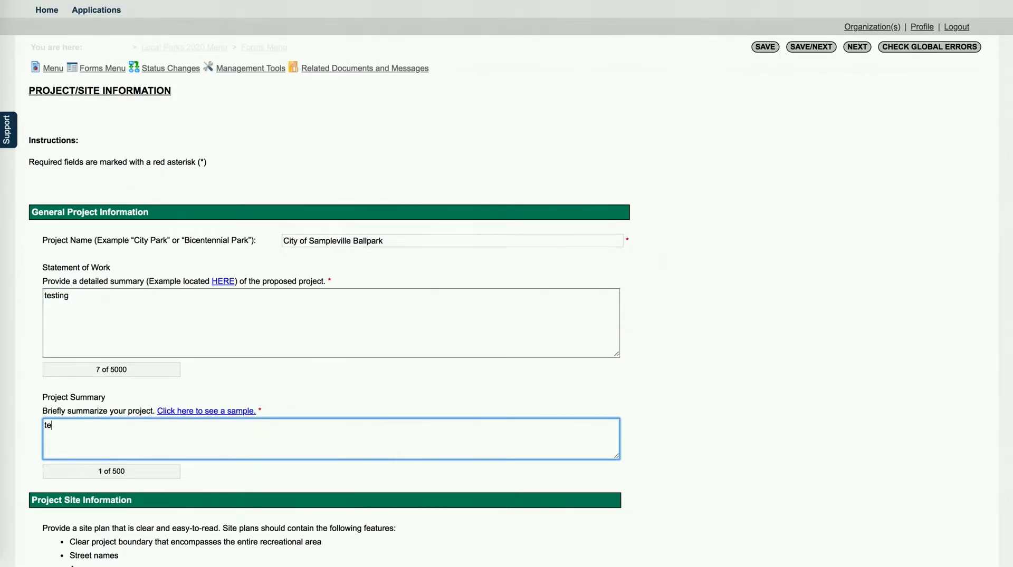
{"action": "scroll", "coordinate": [653, 344], "scroll_direction": "down", "scroll_amount": 2}
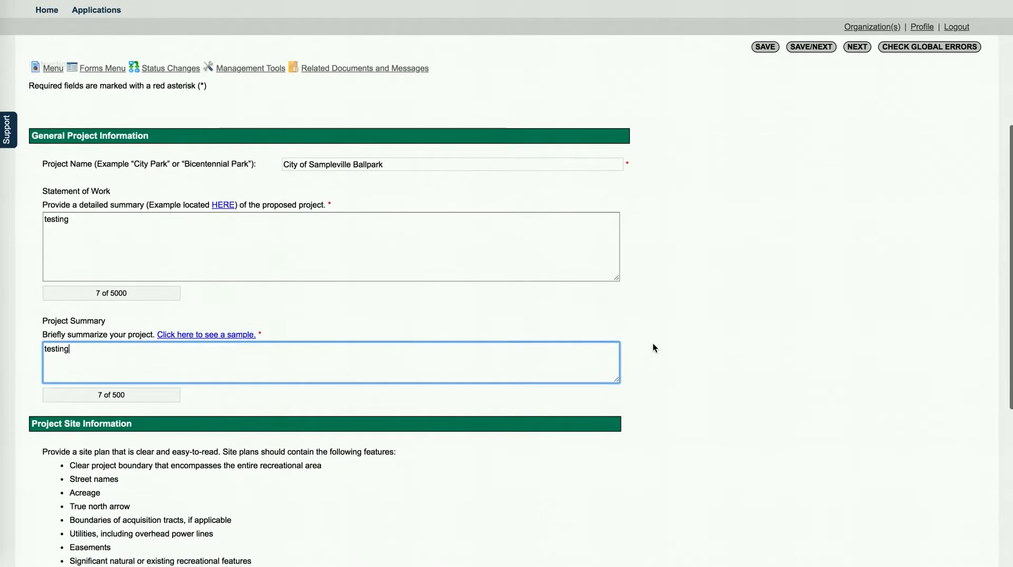
{"action": "scroll", "coordinate": [515, 346], "scroll_direction": "down", "scroll_amount": 6}
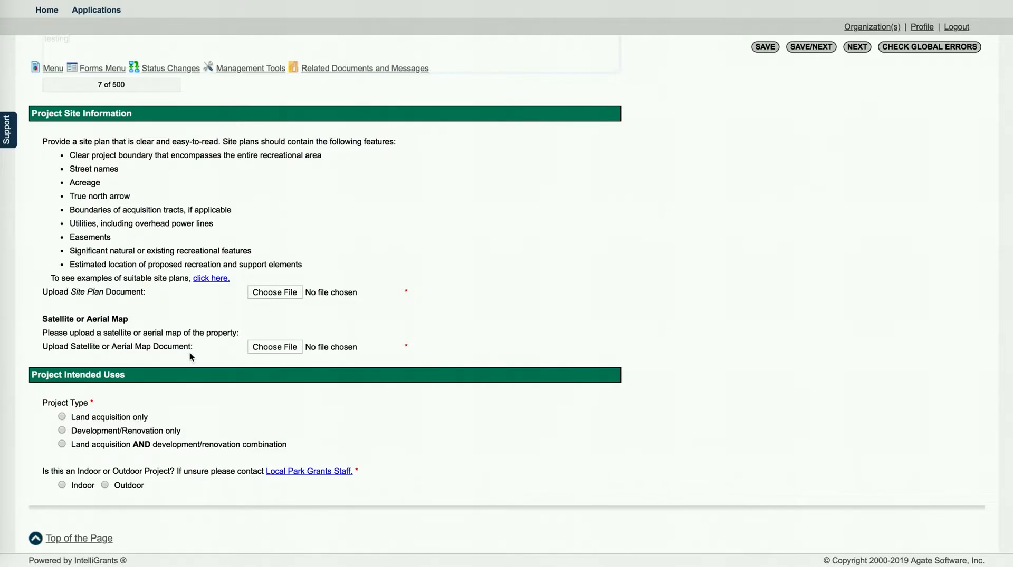
{"action": "scroll", "coordinate": [497, 299], "scroll_direction": "up", "scroll_amount": 2}
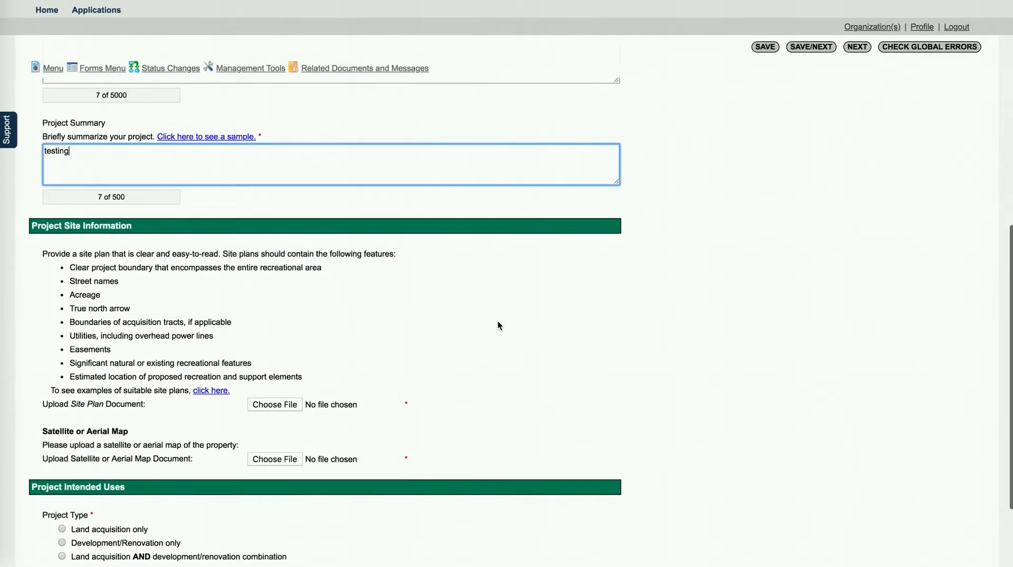
{"action": "scroll", "coordinate": [387, 348], "scroll_direction": "up", "scroll_amount": 5}
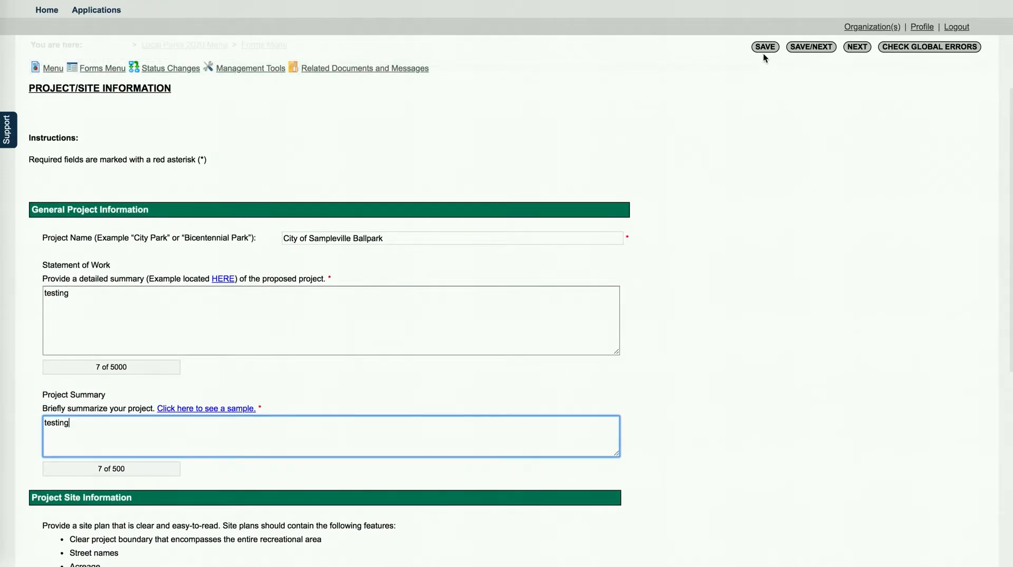
Step: Save the Project/Site Information form and review the four missing-item errors
{"action": "left_click", "coordinate": [764, 46]}
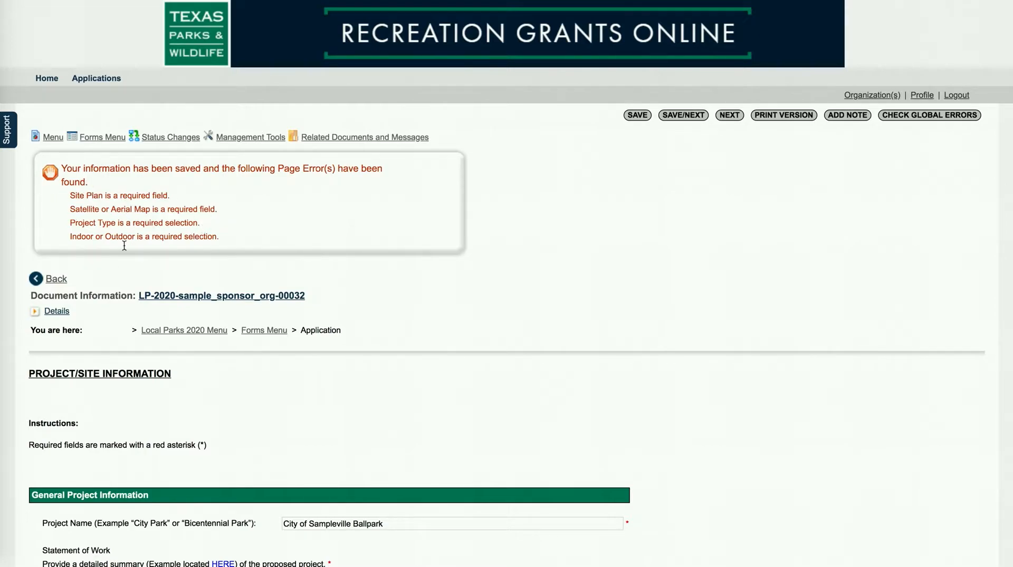
{"action": "scroll", "coordinate": [174, 222], "scroll_direction": "down", "scroll_amount": 1}
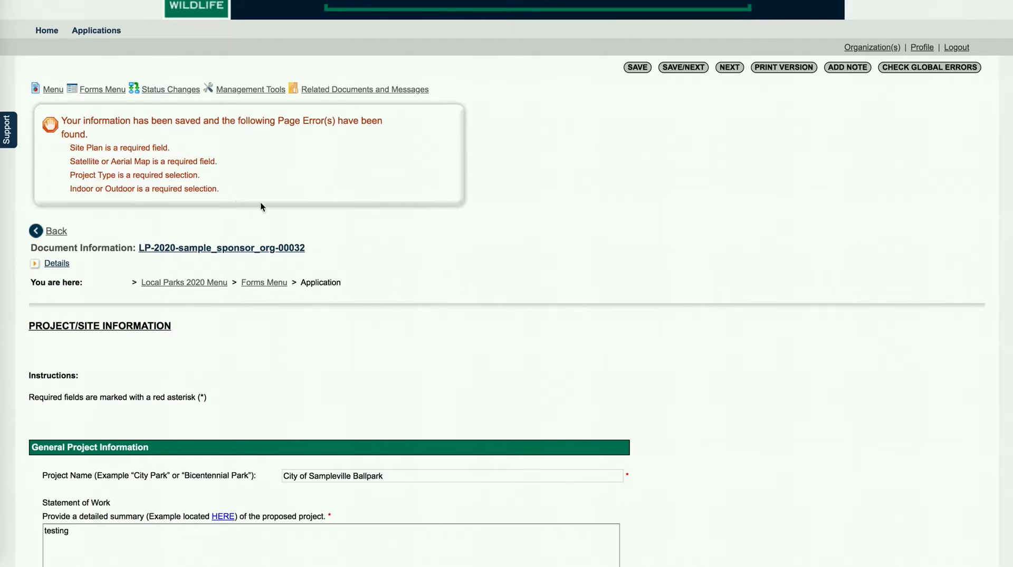
{"action": "scroll", "coordinate": [261, 202], "scroll_direction": "up", "scroll_amount": 1}
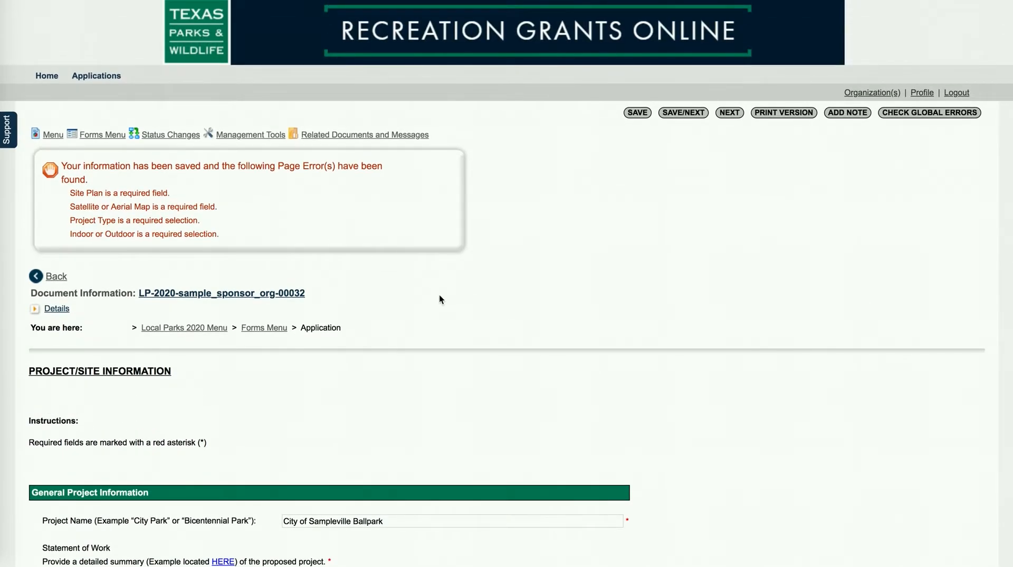
{"action": "left_click", "coordinate": [101, 136]}
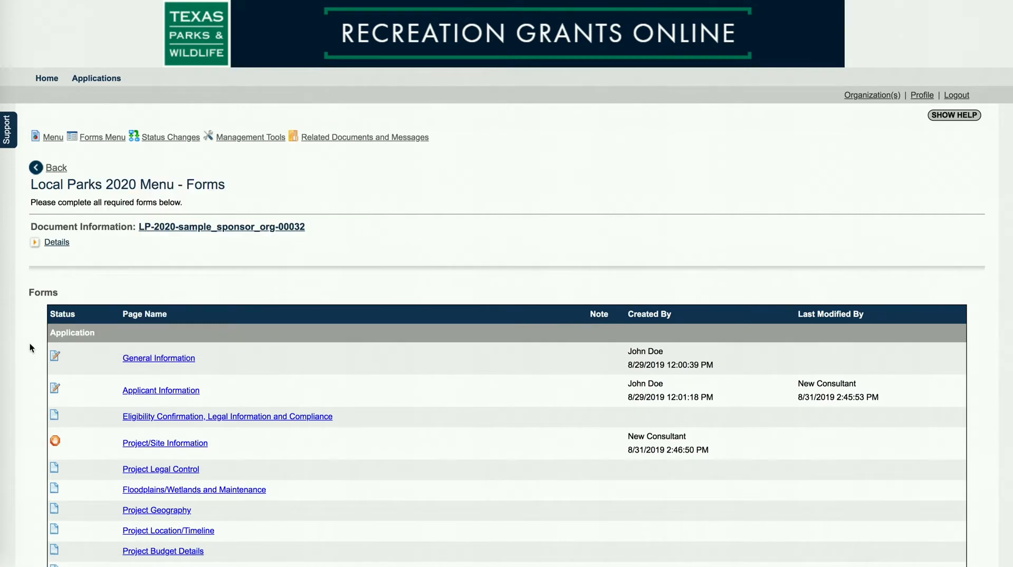
Step: Scroll the forms list to check Project/Site Information's error flag and 8/31/2019 creation date
{"action": "scroll", "coordinate": [29, 343], "scroll_direction": "down", "scroll_amount": 3}
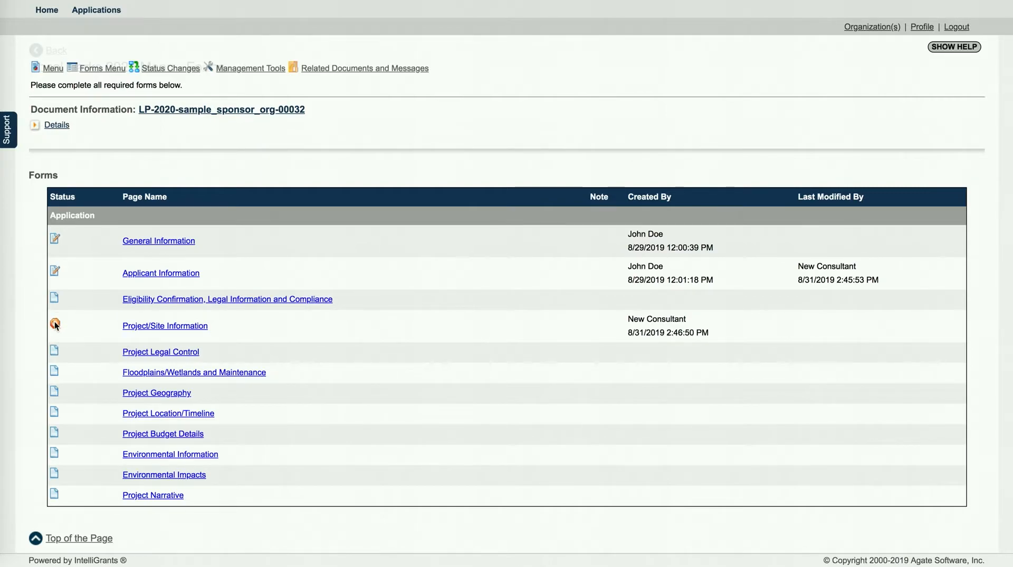
{"action": "scroll", "coordinate": [391, 285], "scroll_direction": "up", "scroll_amount": 3}
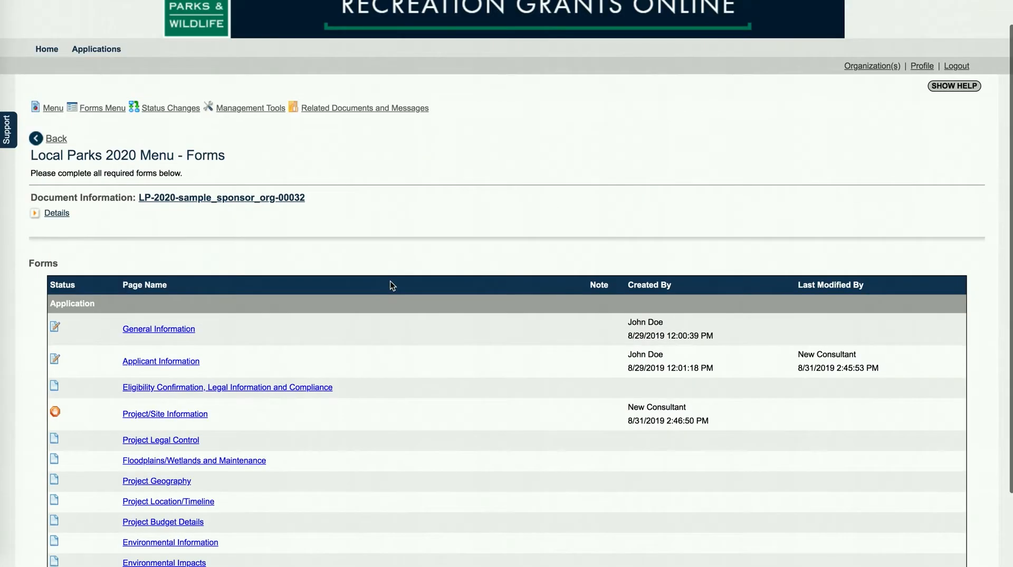
{"action": "scroll", "coordinate": [402, 350], "scroll_direction": "down", "scroll_amount": 1}
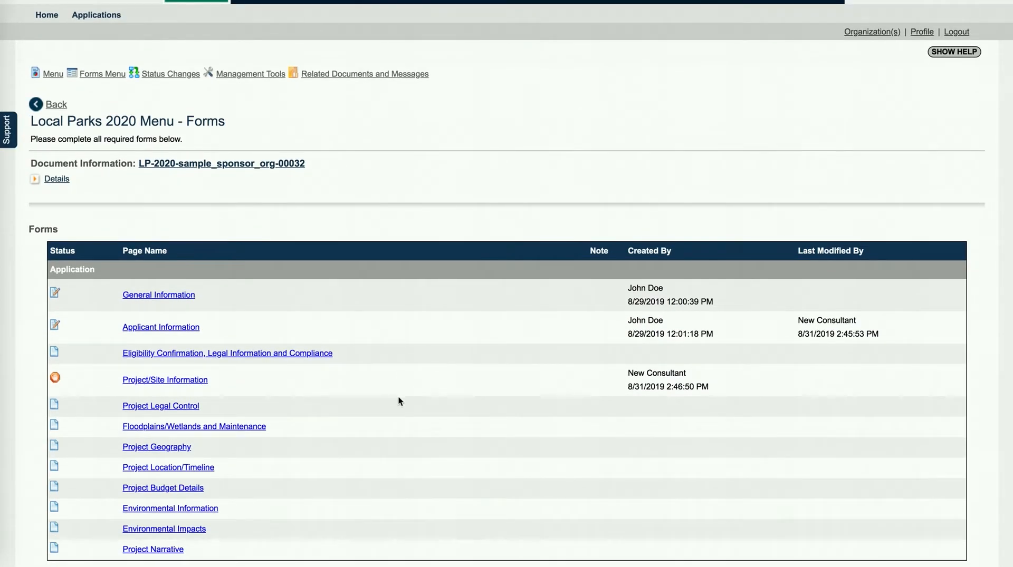
{"action": "scroll", "coordinate": [398, 396], "scroll_direction": "down", "scroll_amount": 1}
{"action": "scroll", "coordinate": [398, 394], "scroll_direction": "up", "scroll_amount": 2}
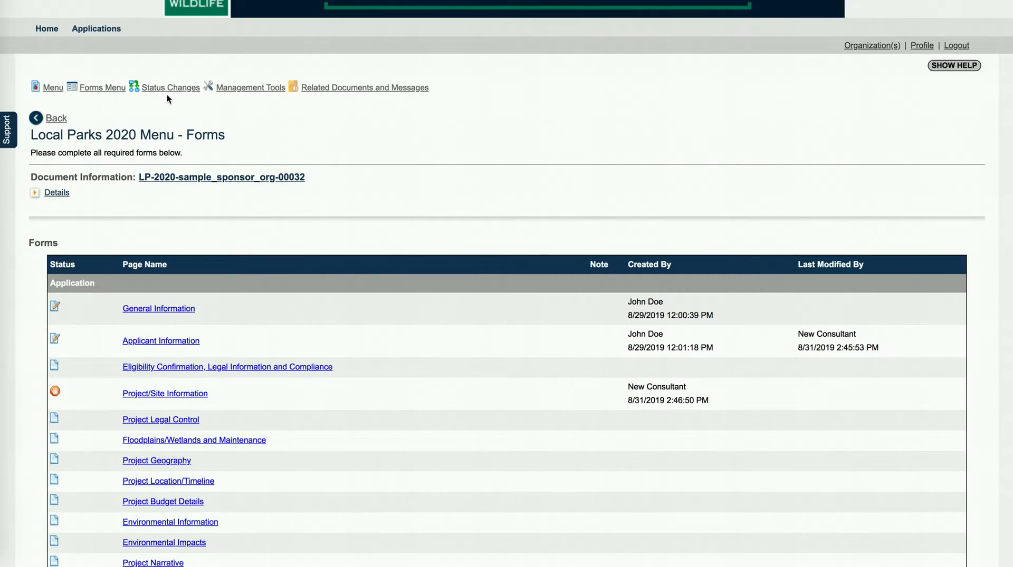
{"action": "mouse_move", "coordinate": [161, 92]}
{"action": "scroll", "coordinate": [513, 179], "scroll_direction": "down", "scroll_amount": 1}
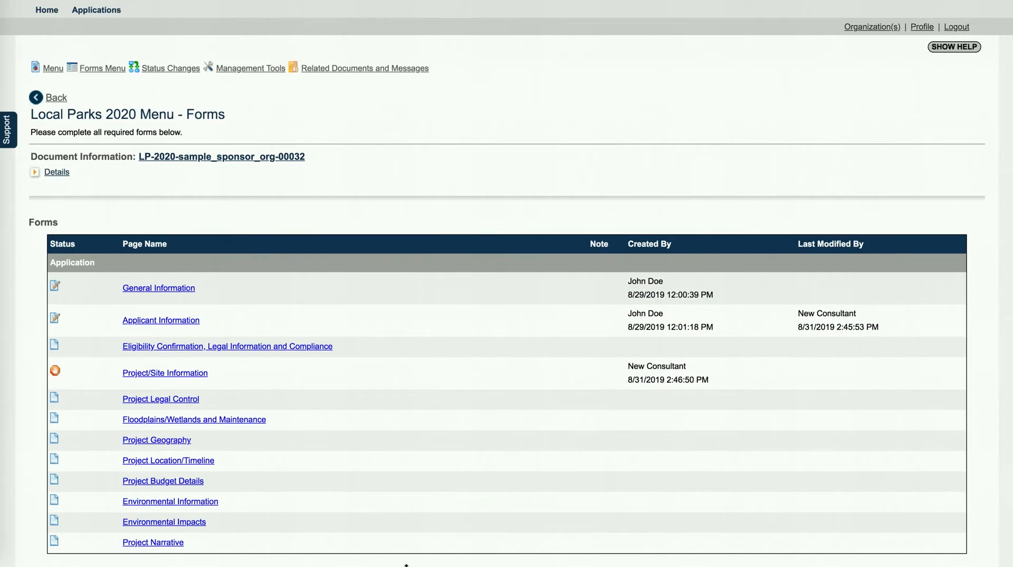
{"action": "scroll", "coordinate": [416, 563], "scroll_direction": "up", "scroll_amount": 2}
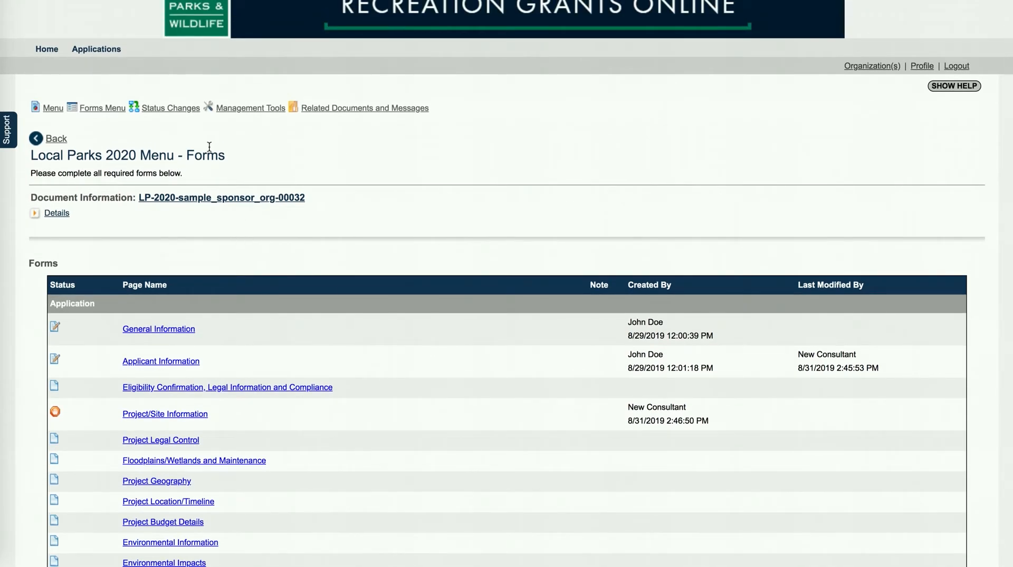
{"action": "scroll", "coordinate": [175, 121], "scroll_direction": "down", "scroll_amount": 2}
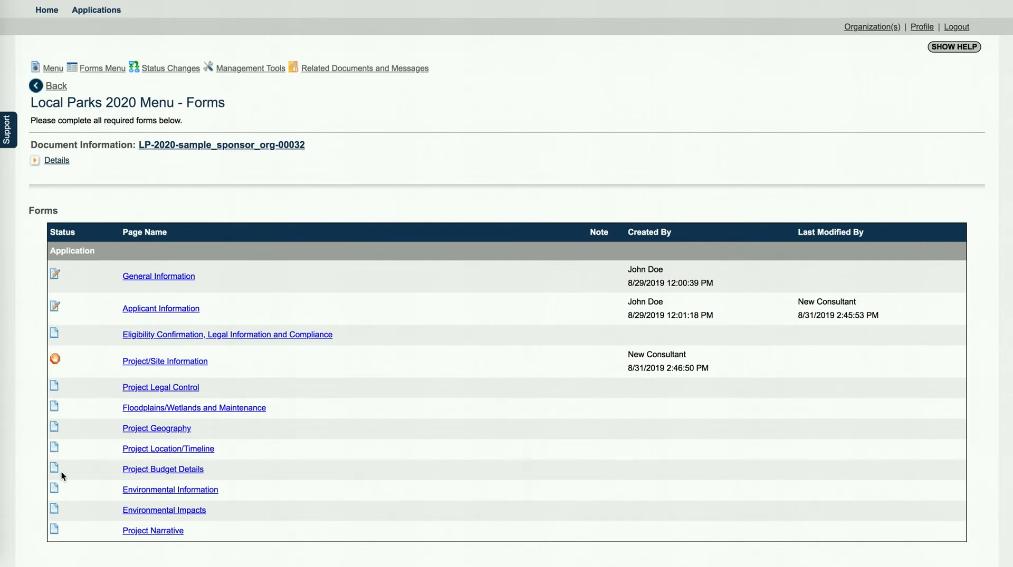
{"action": "scroll", "coordinate": [348, 425], "scroll_direction": "up", "scroll_amount": 3}
{"action": "mouse_move", "coordinate": [165, 138]}
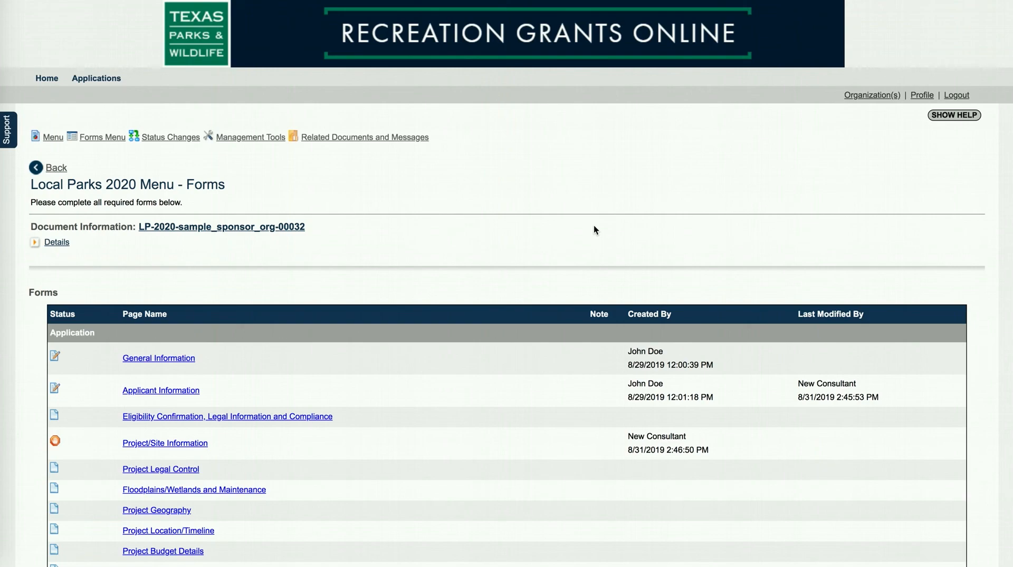
{"action": "scroll", "coordinate": [594, 230], "scroll_direction": "down", "scroll_amount": 1}
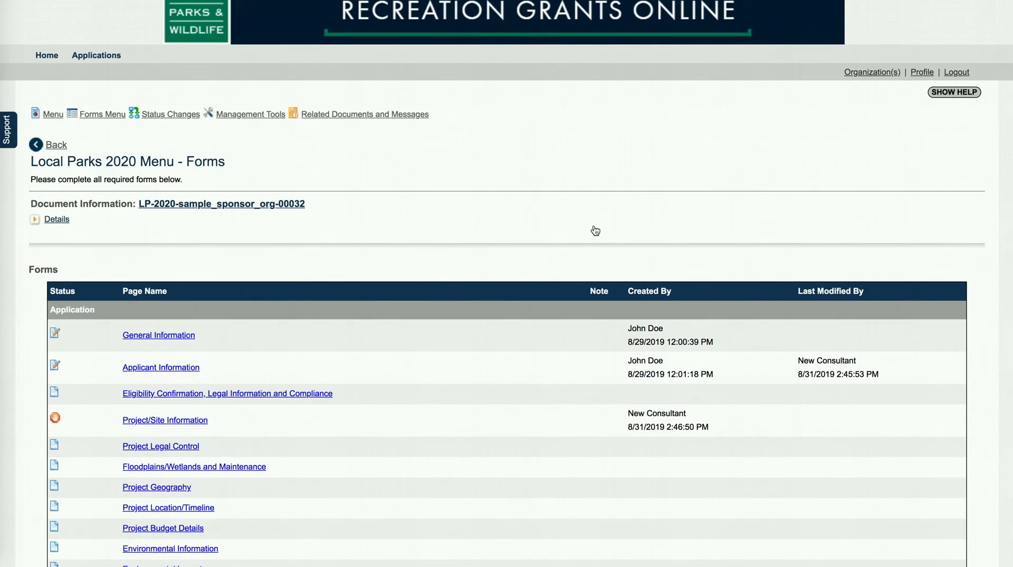